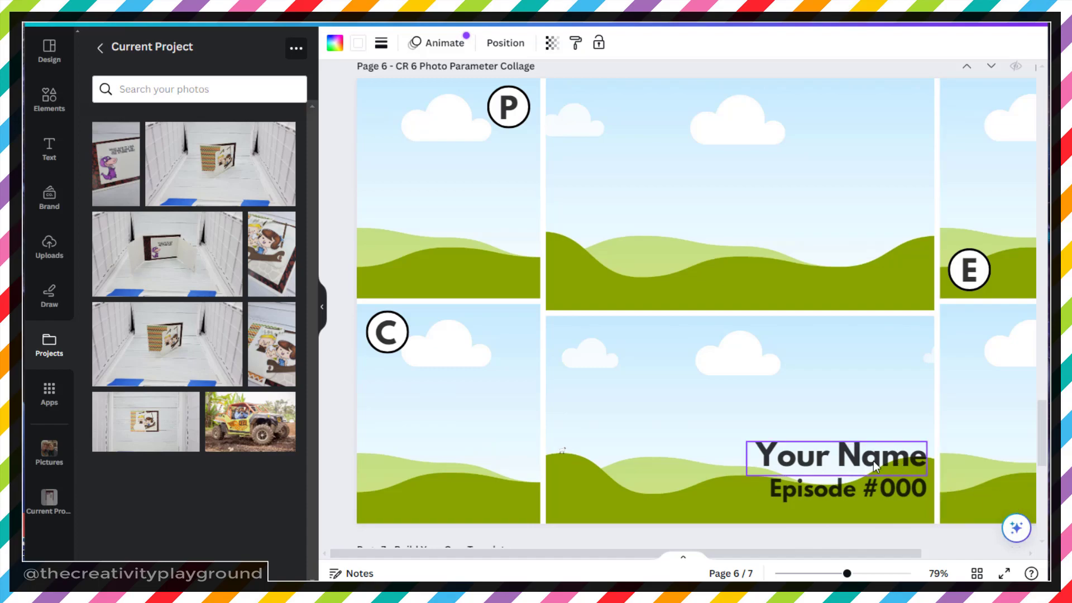
# Replace the "Your Name" placeholder on the six-photo collage page with the creator's full name
pyautogui.click(827, 461)
pyautogui.doubleClick(827, 462)
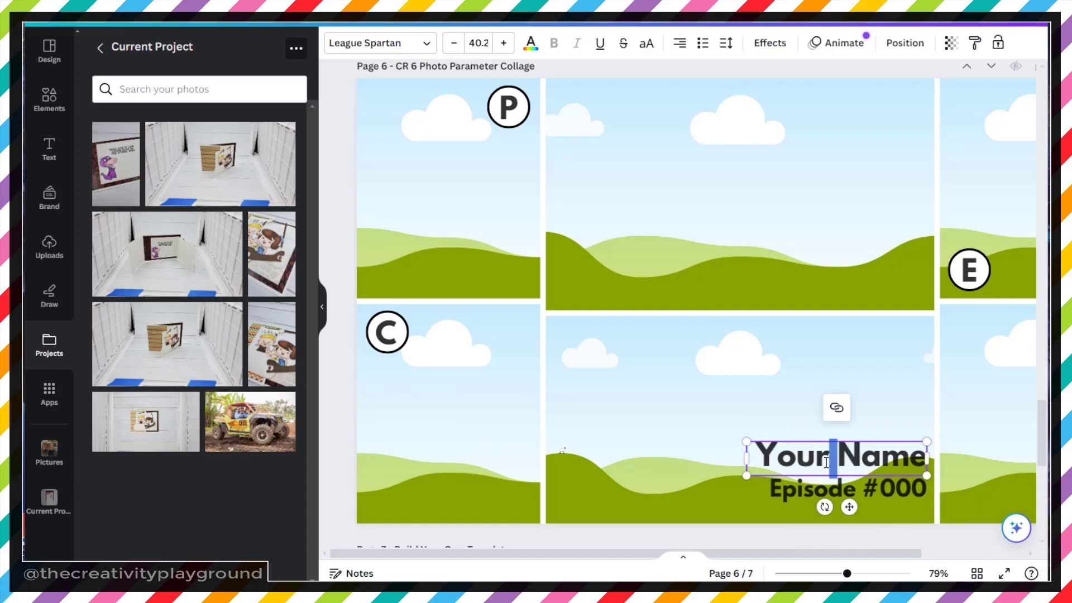
pyautogui.press('Left')
pyautogui.press('Left')
pyautogui.press('Left')
pyautogui.press('Left')
pyautogui.press('Left')
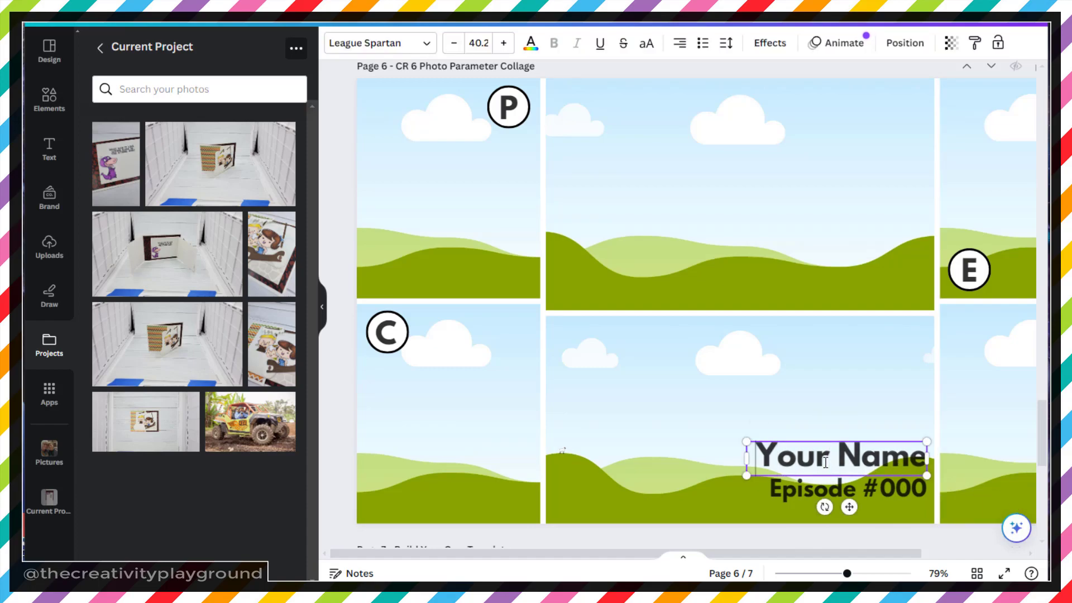
pyautogui.hotkey('shift', 'Right')
pyautogui.hotkey('shift', 'Right')
pyautogui.hotkey('shift', 'Right')
pyautogui.hotkey('shift', 'Right')
pyautogui.hotkey('shift', 'Right')
pyautogui.hotkey('shift', 'Right')
pyautogui.hotkey('shift', 'Right')
pyautogui.hotkey('shift', 'Right')
pyautogui.hotkey('shift', 'Right')
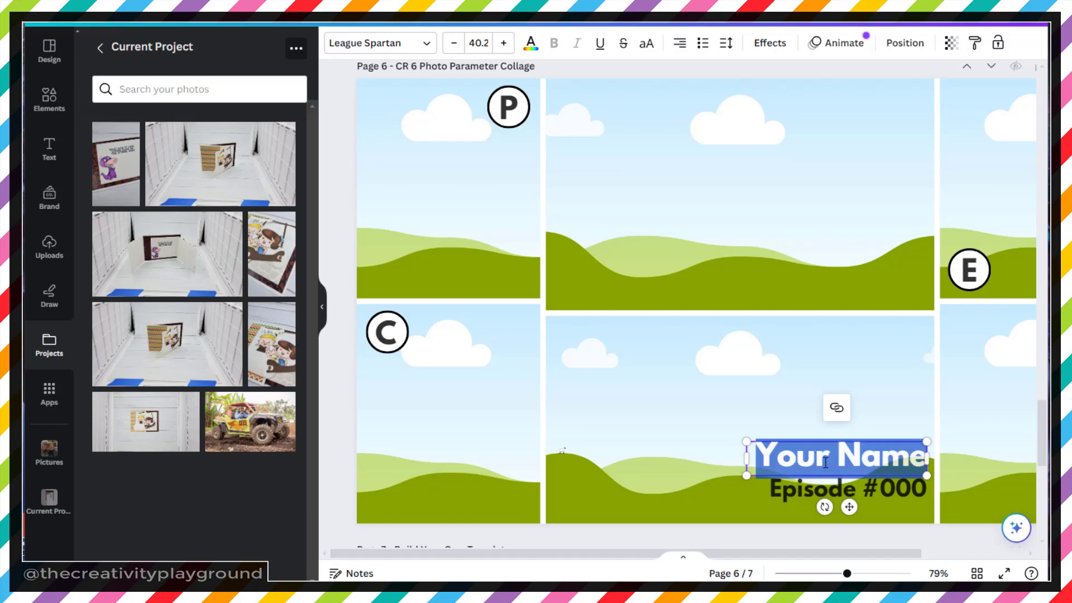
pyautogui.write('Amy Ulen')
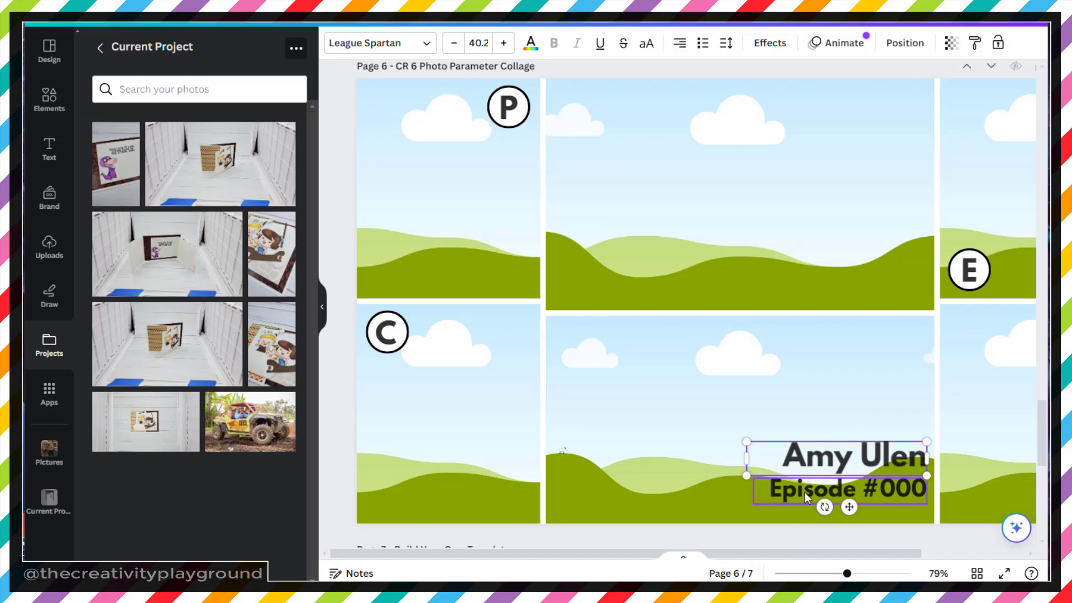
# Change the episode number in the text below the name to 207
pyautogui.click(890, 493)
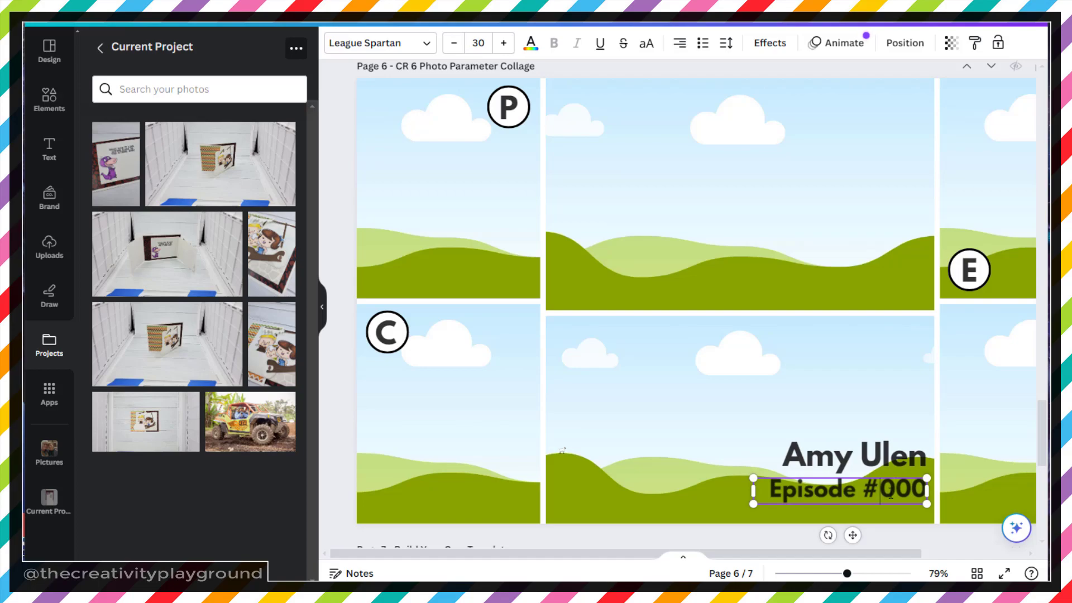
pyautogui.hotkey('shift', 'Right')
pyautogui.hotkey('shift', 'Right')
pyautogui.hotkey('shift', 'Right')
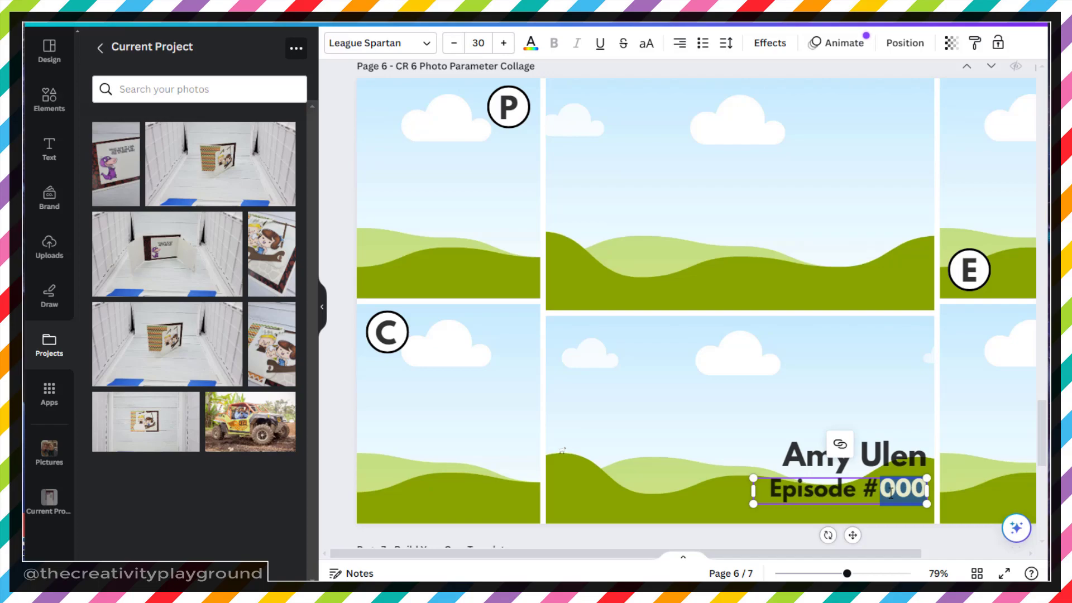
pyautogui.write('207')
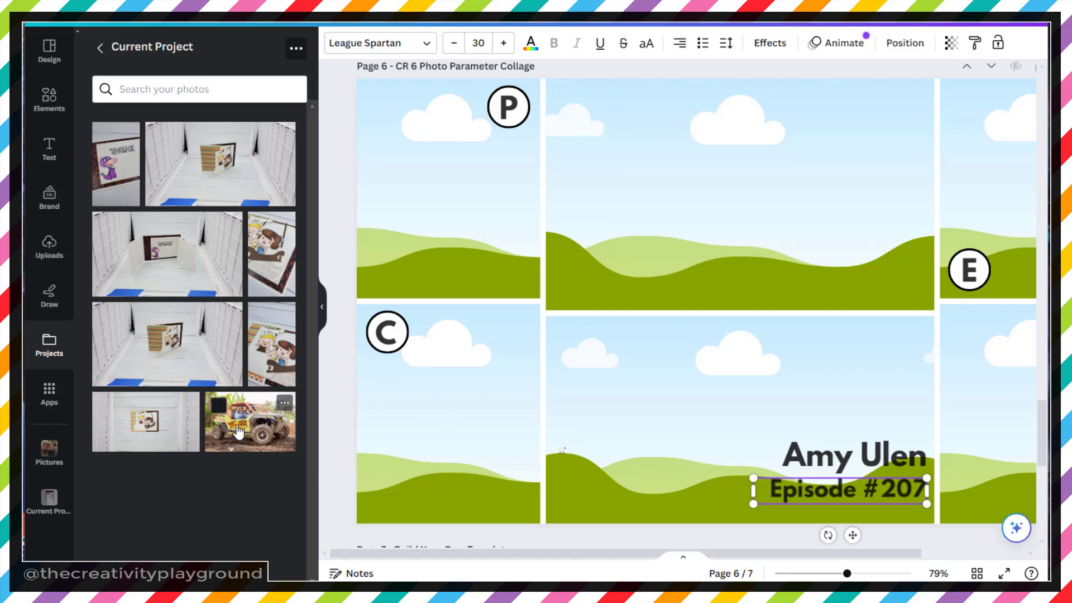
pyautogui.moveTo(238, 432); pyautogui.dragTo(400, 408)
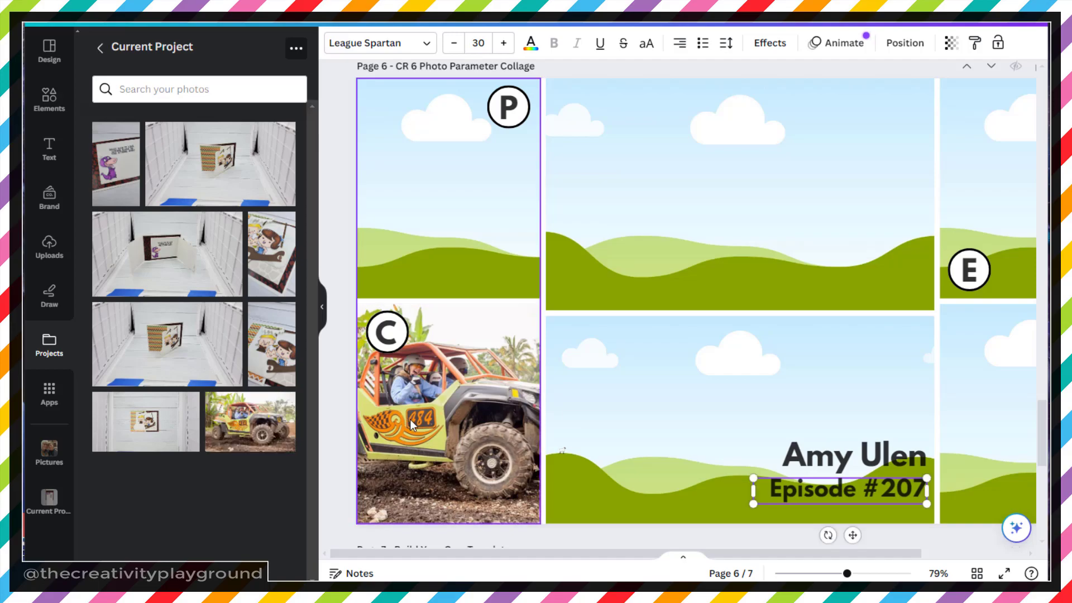
pyautogui.doubleClick(410, 420)
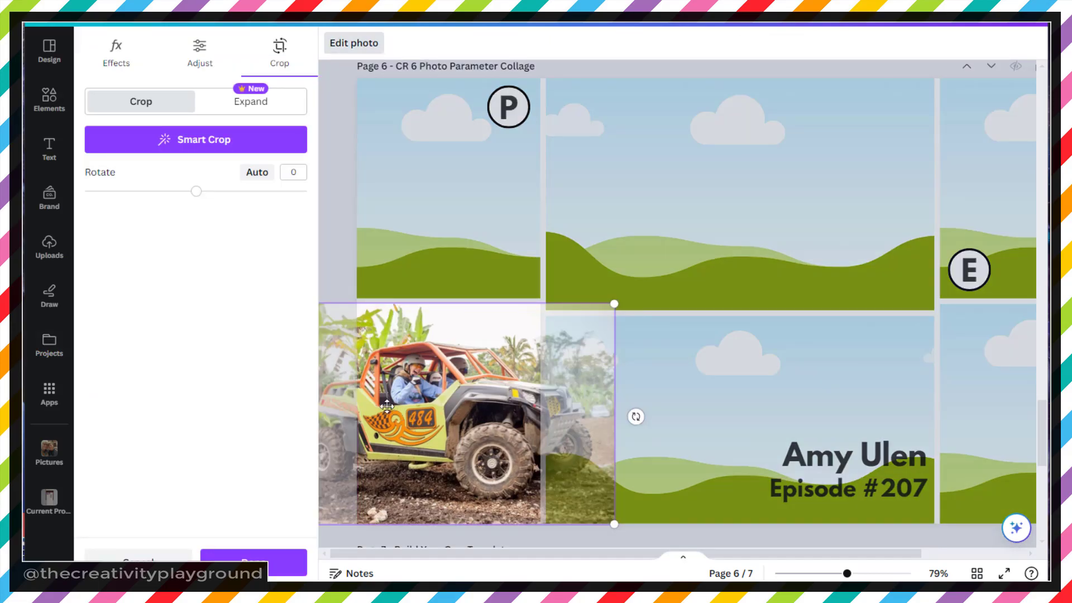
pyautogui.click(154, 558)
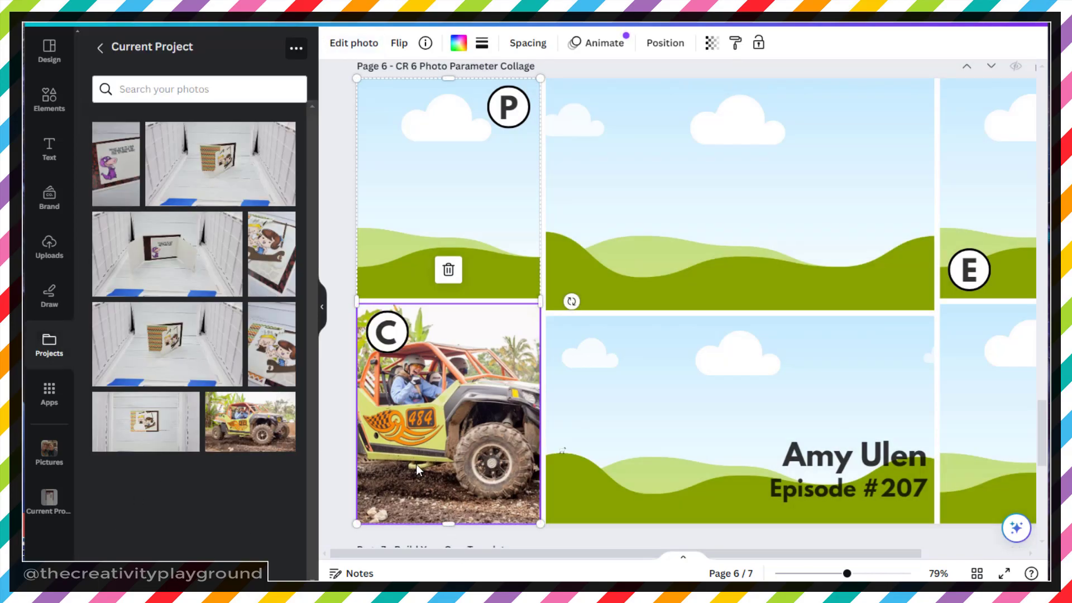
pyautogui.press('Delete')
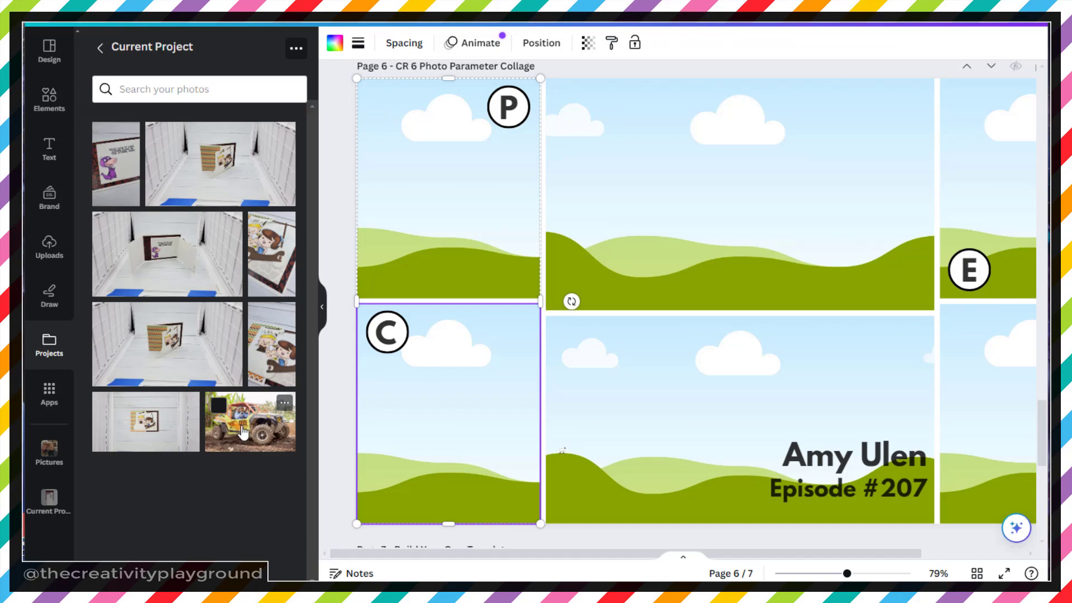
pyautogui.moveTo(243, 433); pyautogui.dragTo(400, 434)
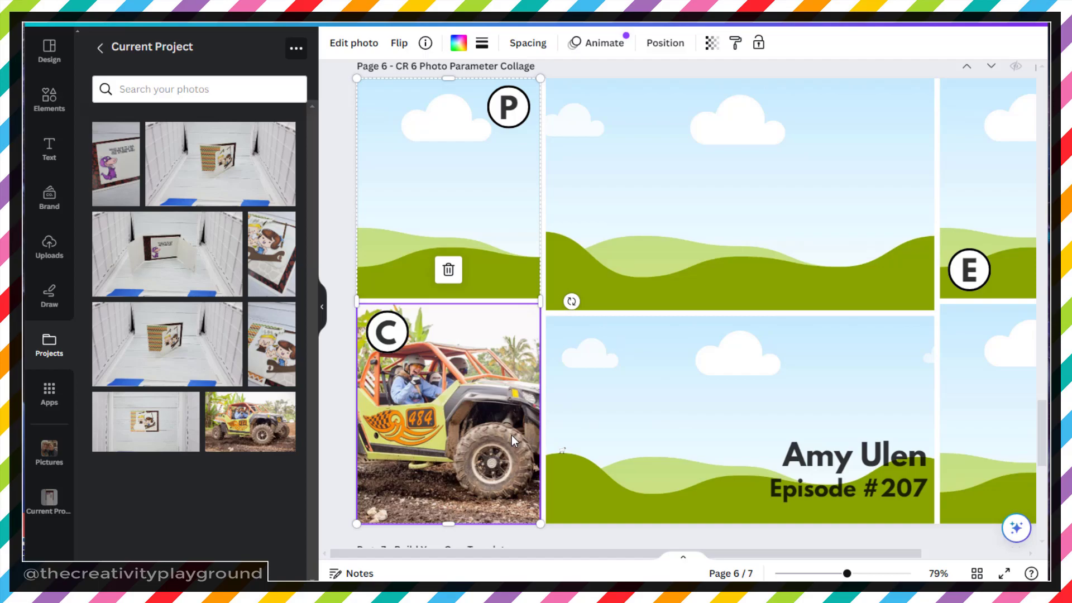
pyautogui.press('Delete')
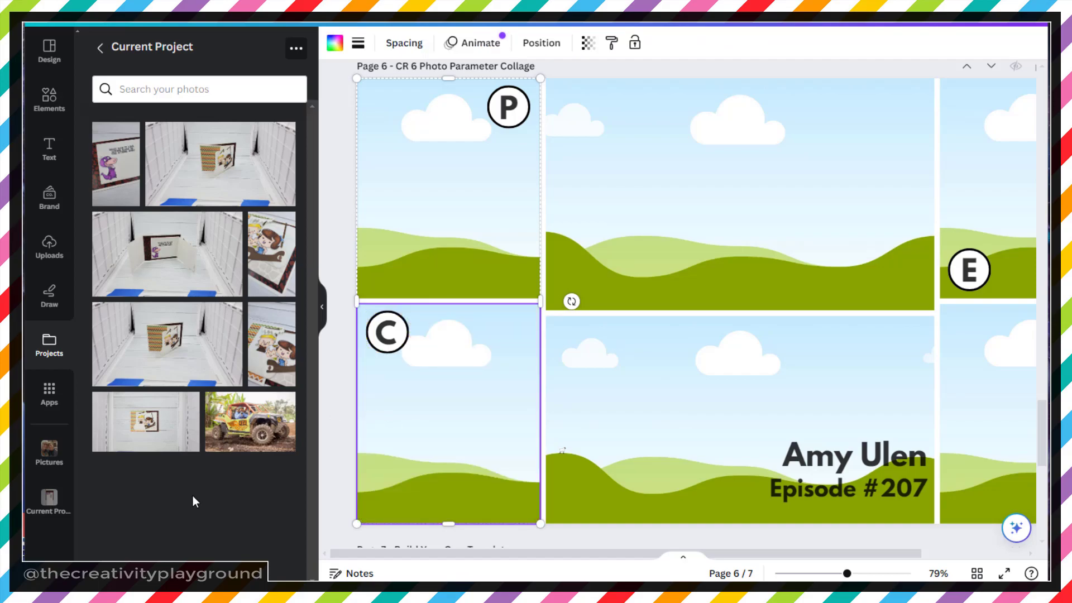
# Place the off-road buggy photo in the collage frame labelled C, shifting and slightly enlarging it within the frame
pyautogui.click(242, 416)
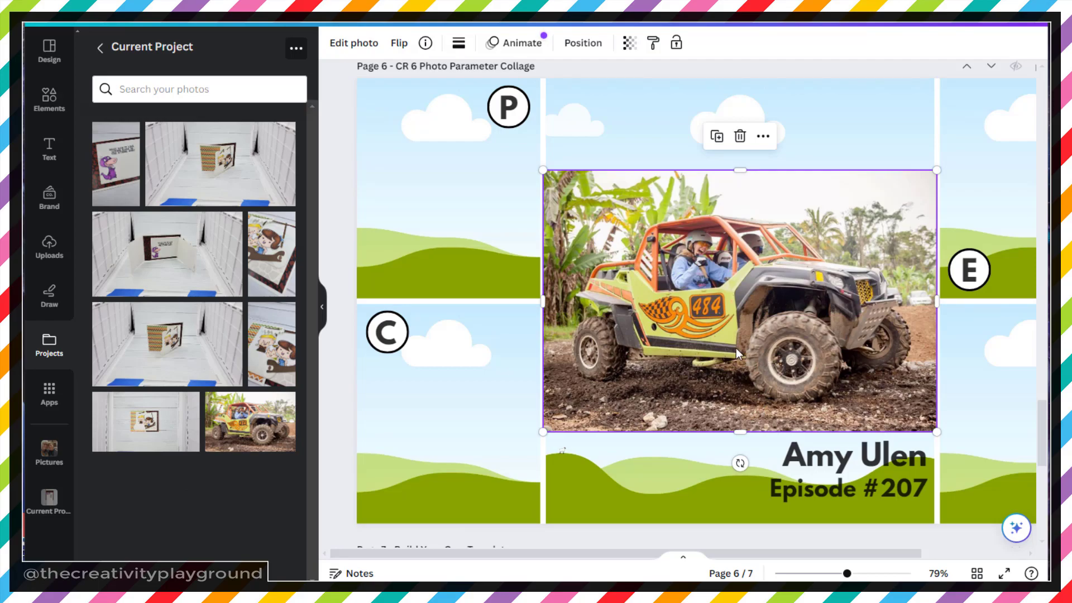
pyautogui.moveTo(735, 326); pyautogui.dragTo(447, 394)
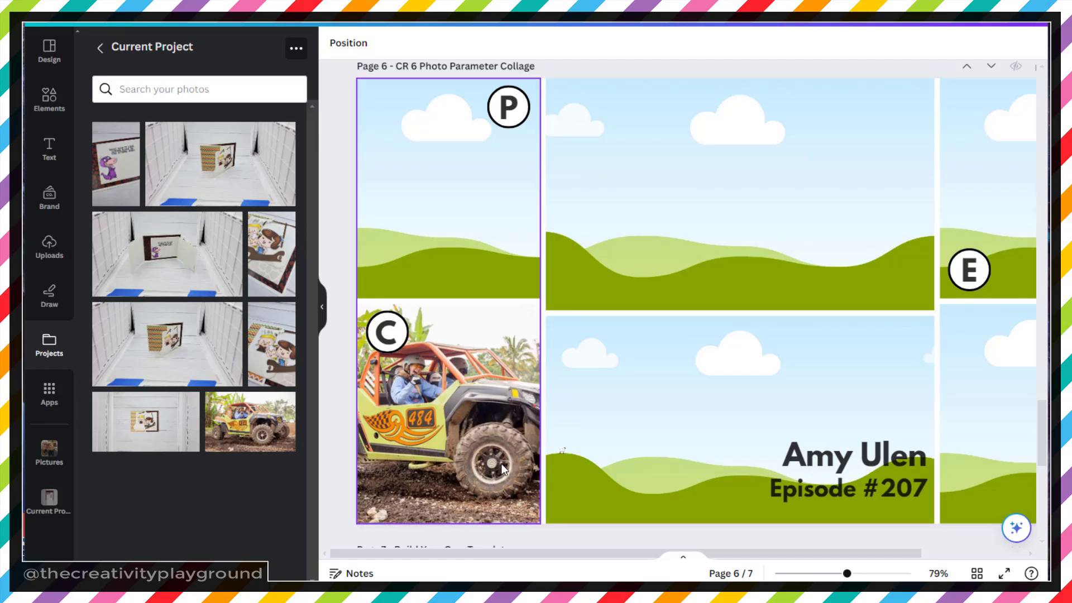
pyautogui.doubleClick(434, 434)
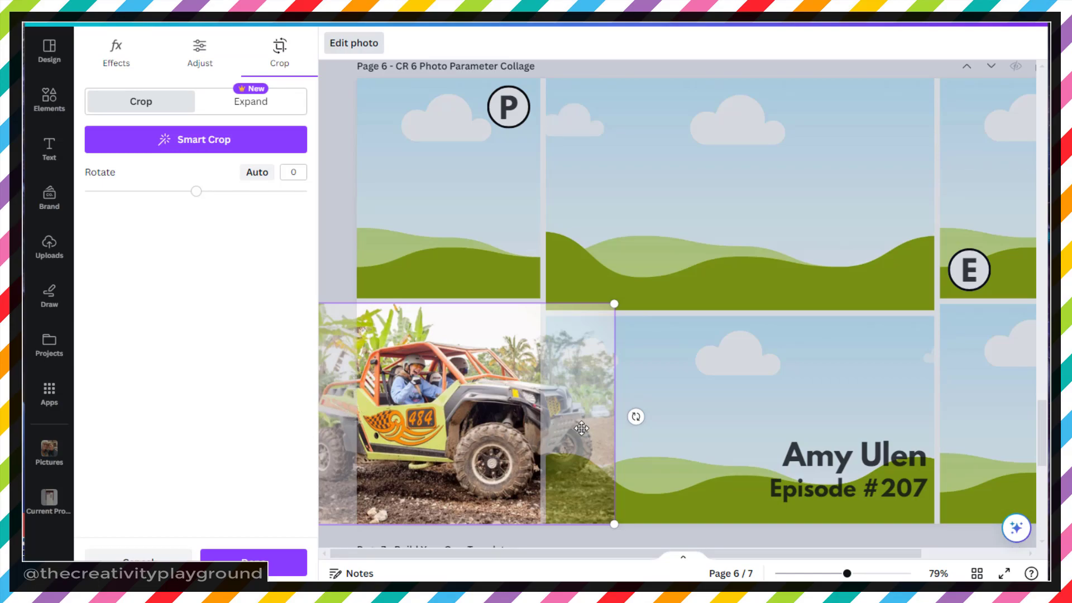
pyautogui.moveTo(421, 415); pyautogui.dragTo(461, 420)
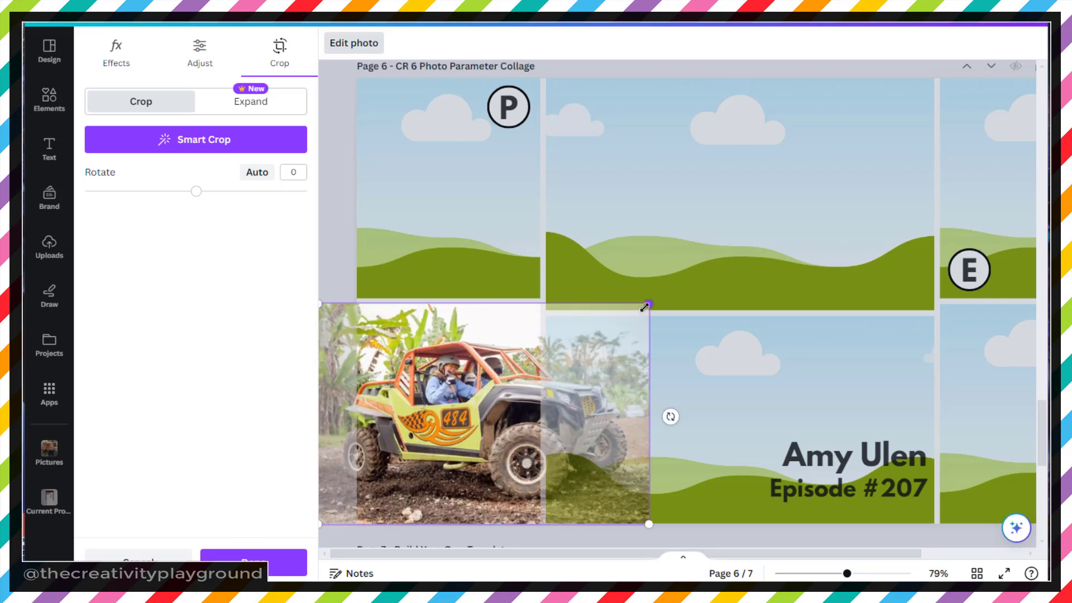
pyautogui.moveTo(649, 306); pyautogui.dragTo(748, 423)
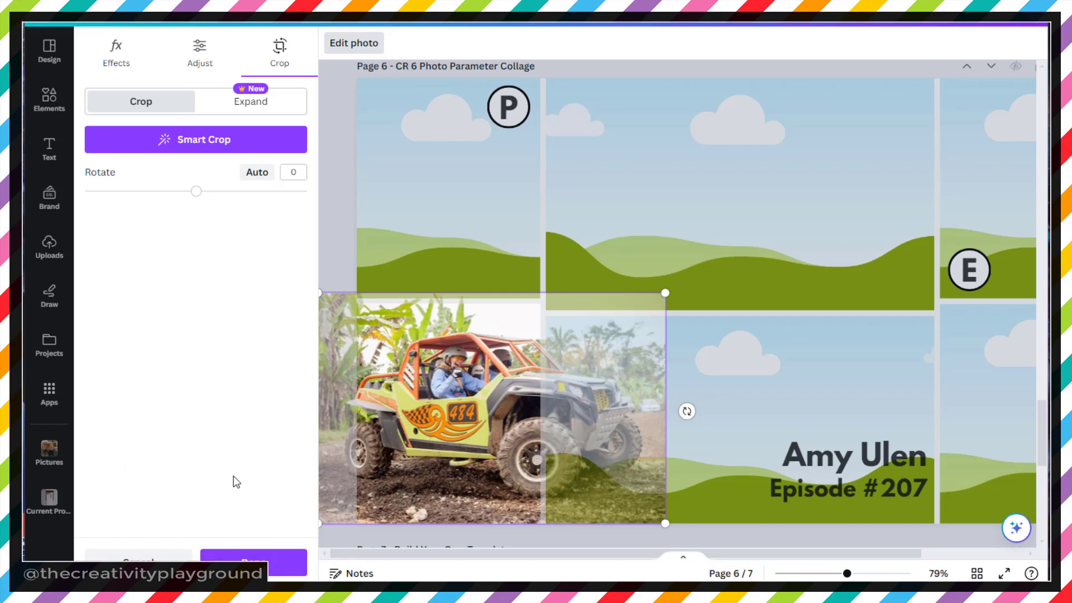
pyautogui.click(254, 562)
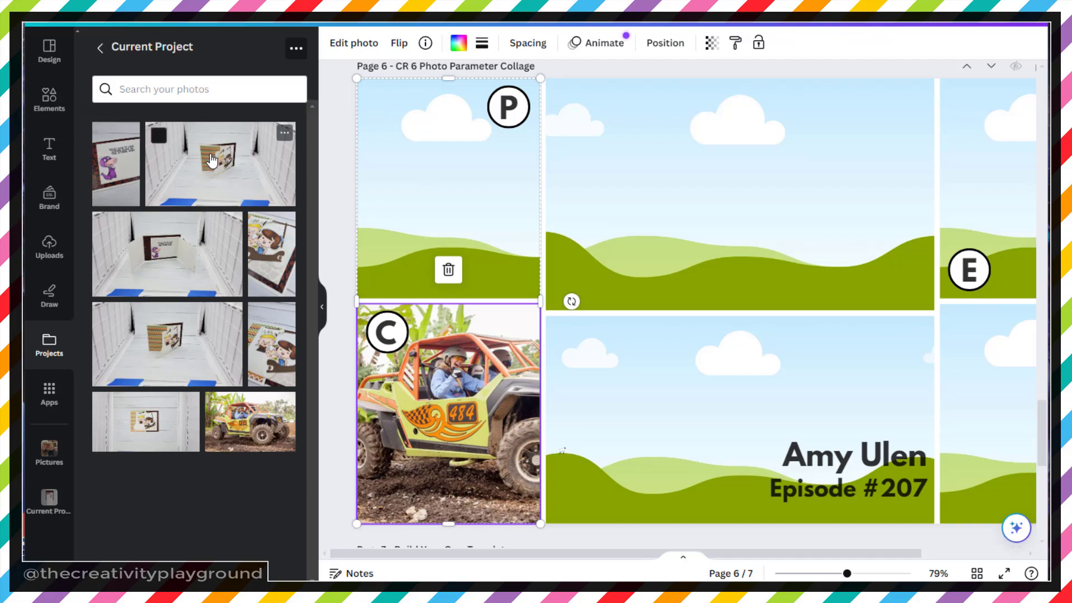
# Place the standing card photo in the frame labelled P, enlarging and repositioning it so the card fills the frame
pyautogui.moveTo(212, 161); pyautogui.dragTo(431, 203)
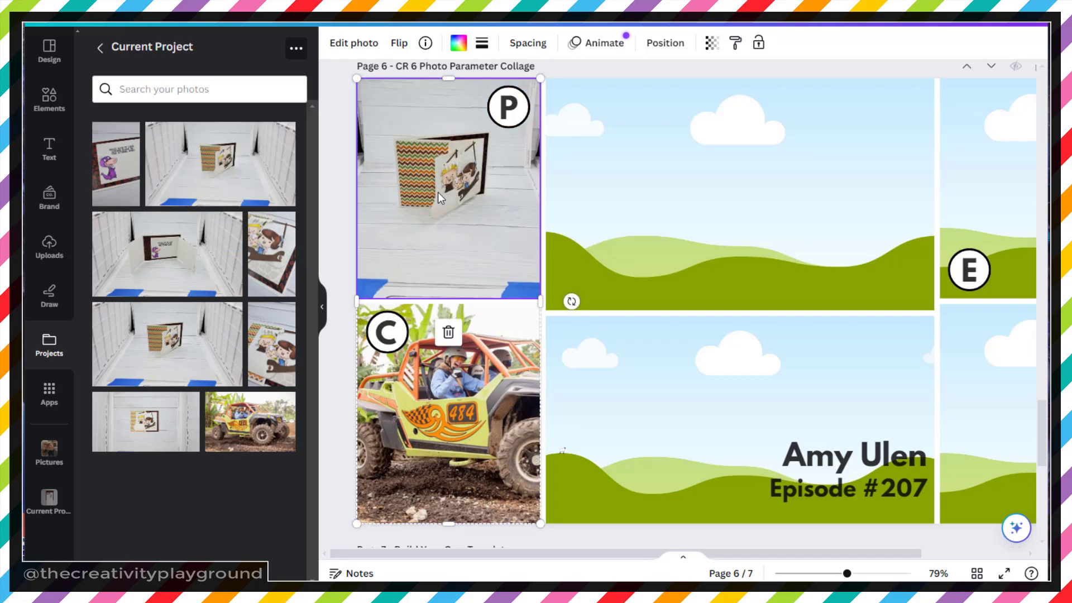
pyautogui.doubleClick(438, 193)
pyautogui.moveTo(645, 300); pyautogui.dragTo(698, 376)
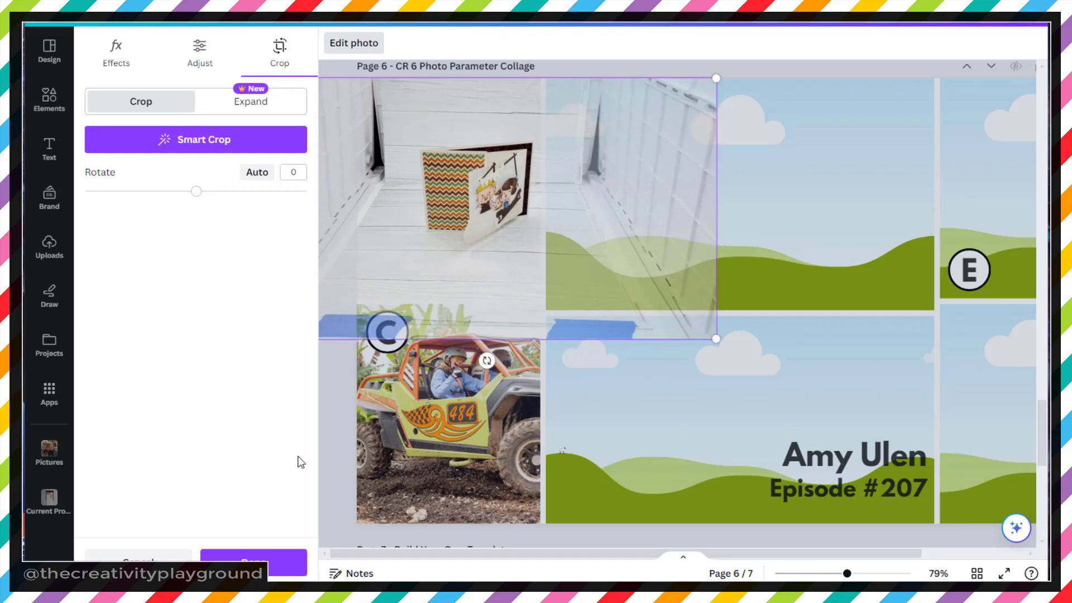
pyautogui.moveTo(718, 81); pyautogui.dragTo(811, 33)
pyautogui.moveTo(467, 204); pyautogui.dragTo(367, 224)
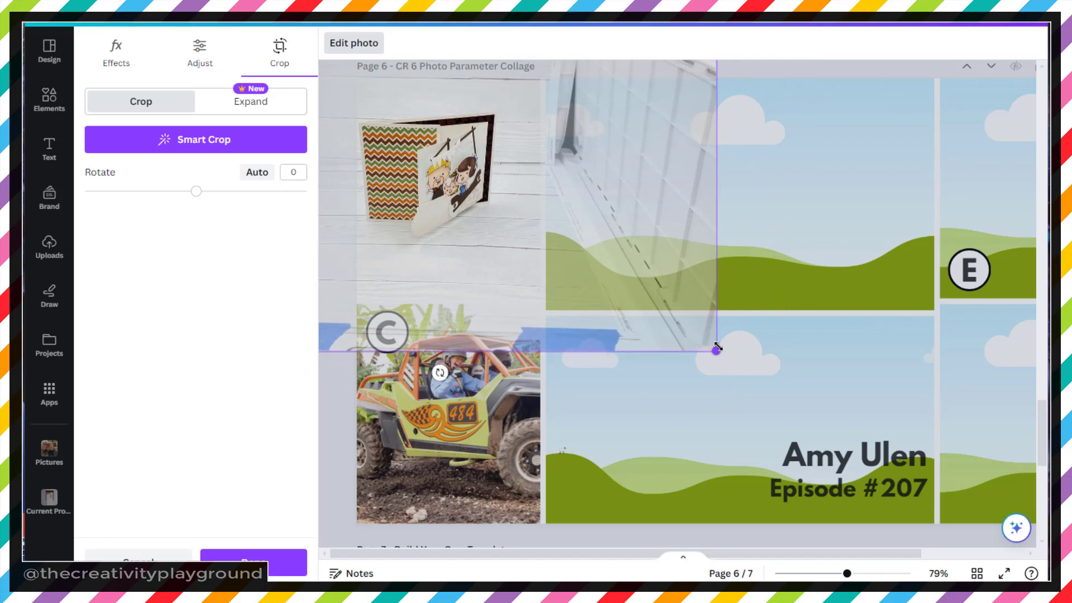
pyautogui.moveTo(714, 348); pyautogui.dragTo(771, 450)
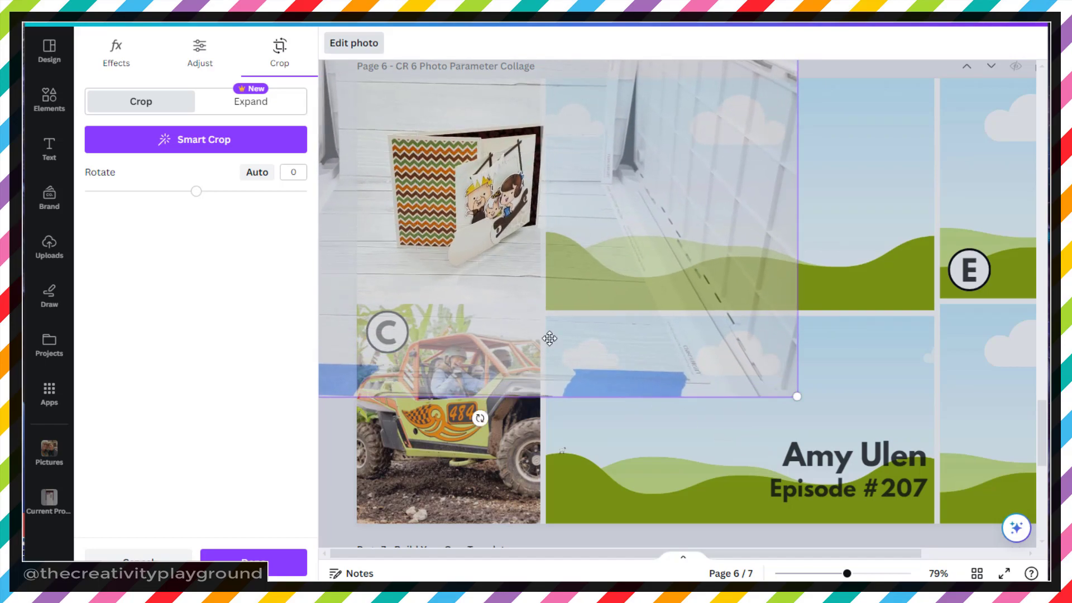
pyautogui.moveTo(458, 238); pyautogui.dragTo(426, 245)
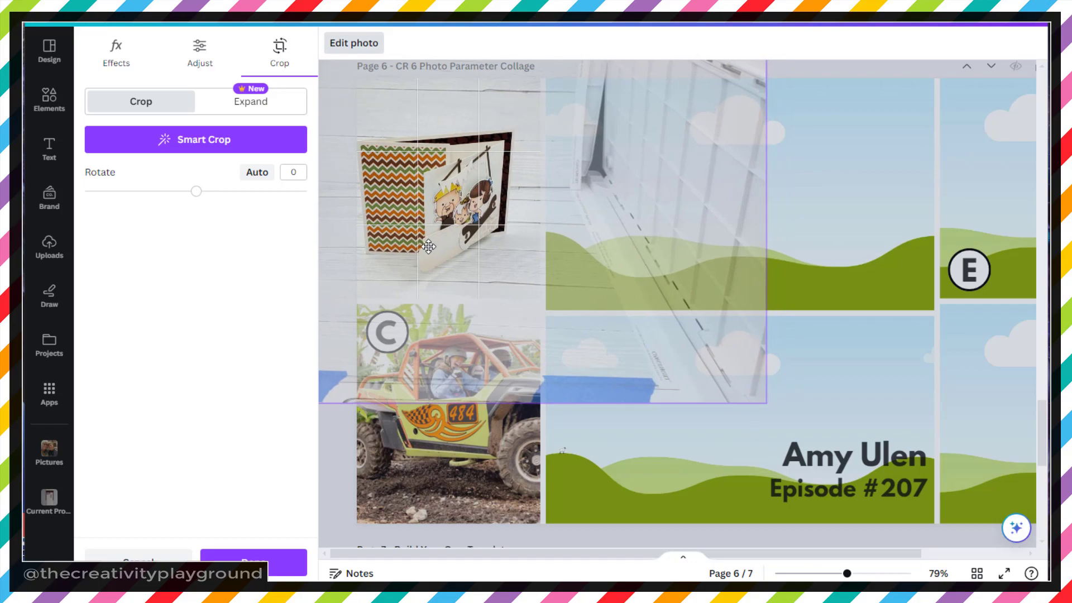
pyautogui.moveTo(770, 406); pyautogui.dragTo(844, 450)
pyautogui.moveTo(467, 234); pyautogui.dragTo(436, 211)
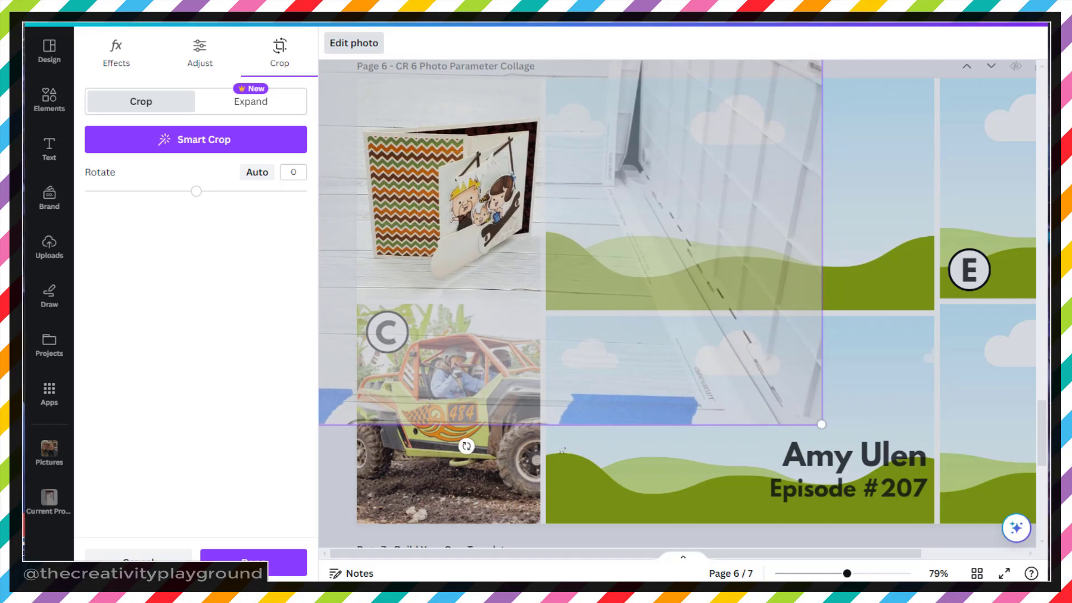
pyautogui.click(276, 562)
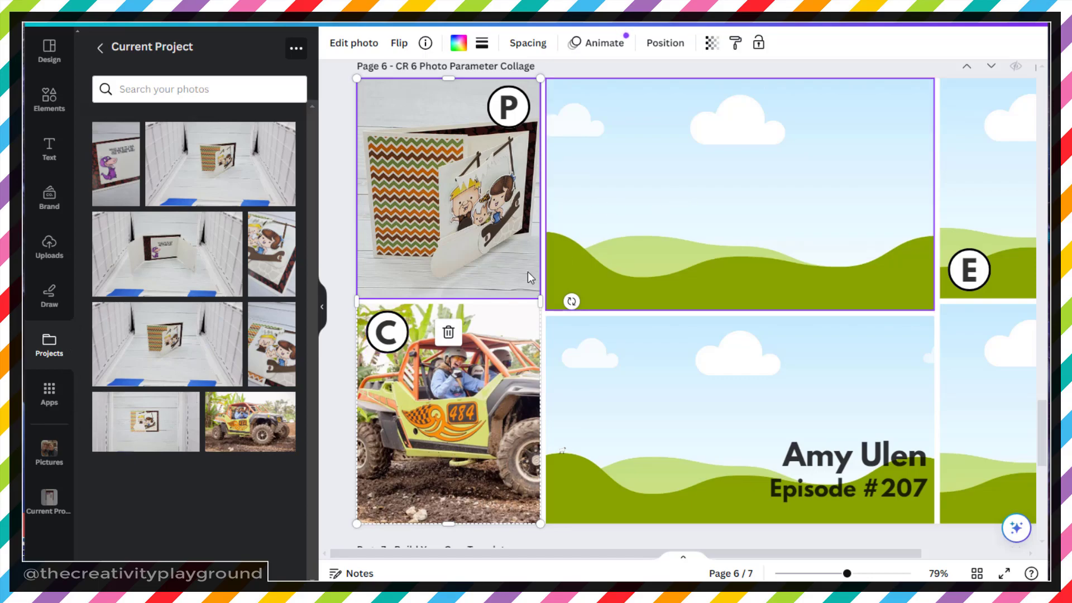
# Place the overhead photo of the open card in the wide upper-centre frame and enlarge it so the card fills the frame's height
pyautogui.moveTo(151, 444); pyautogui.dragTo(738, 221)
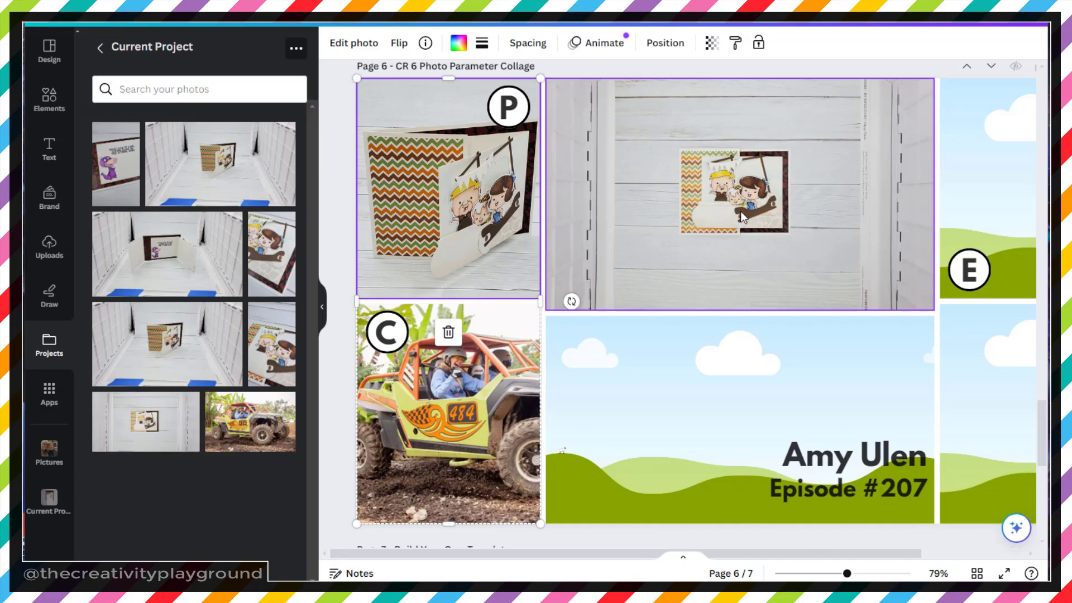
pyautogui.click(718, 205)
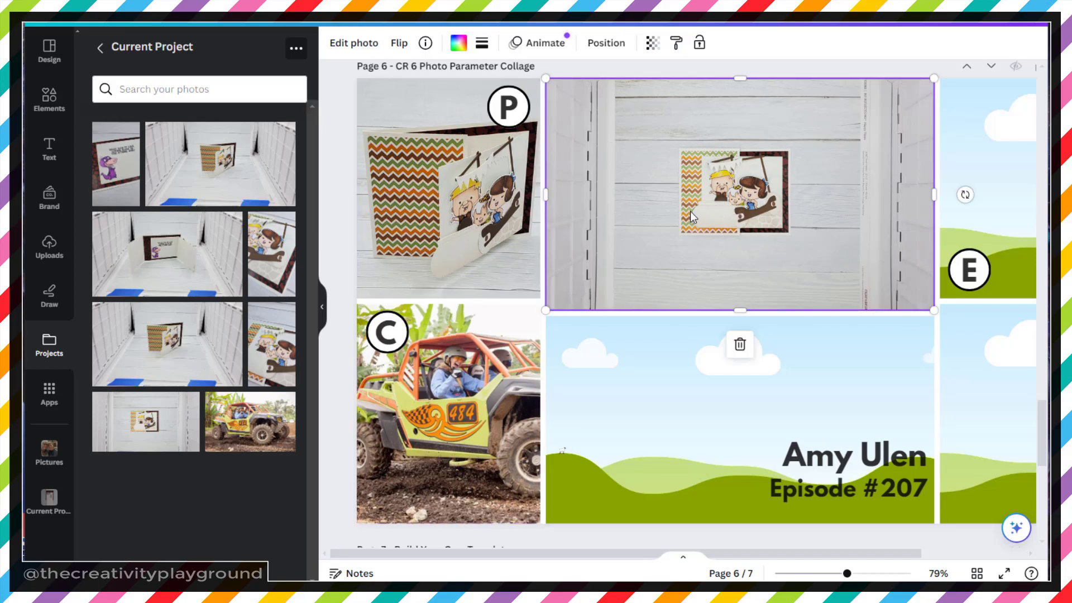
pyautogui.doubleClick(703, 205)
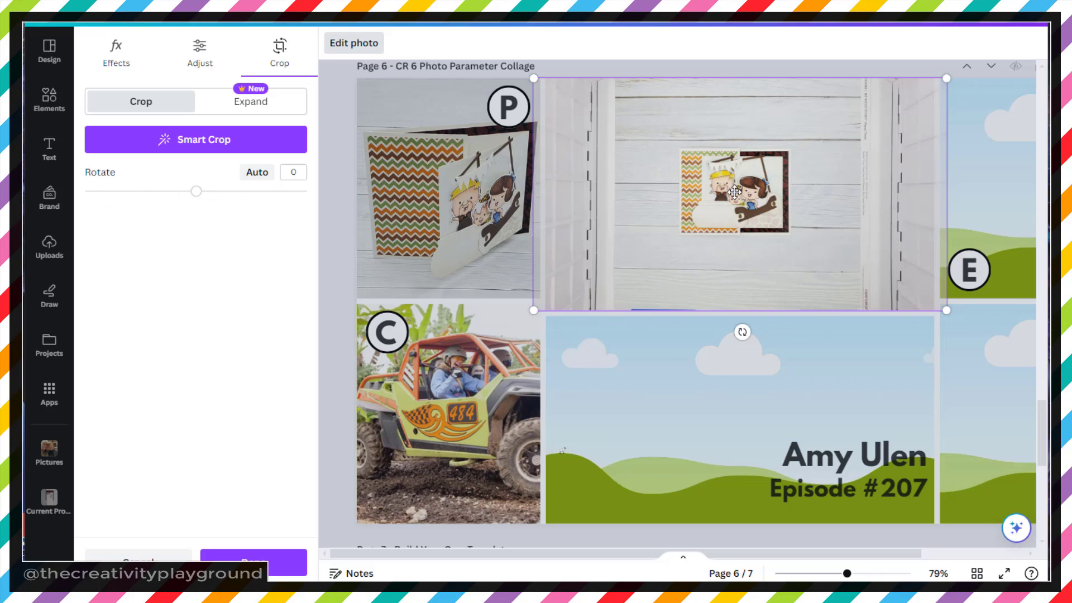
pyautogui.moveTo(530, 315); pyautogui.dragTo(682, 328)
pyautogui.moveTo(348, 448); pyautogui.dragTo(105, 585)
pyautogui.moveTo(641, 249); pyautogui.dragTo(704, 177)
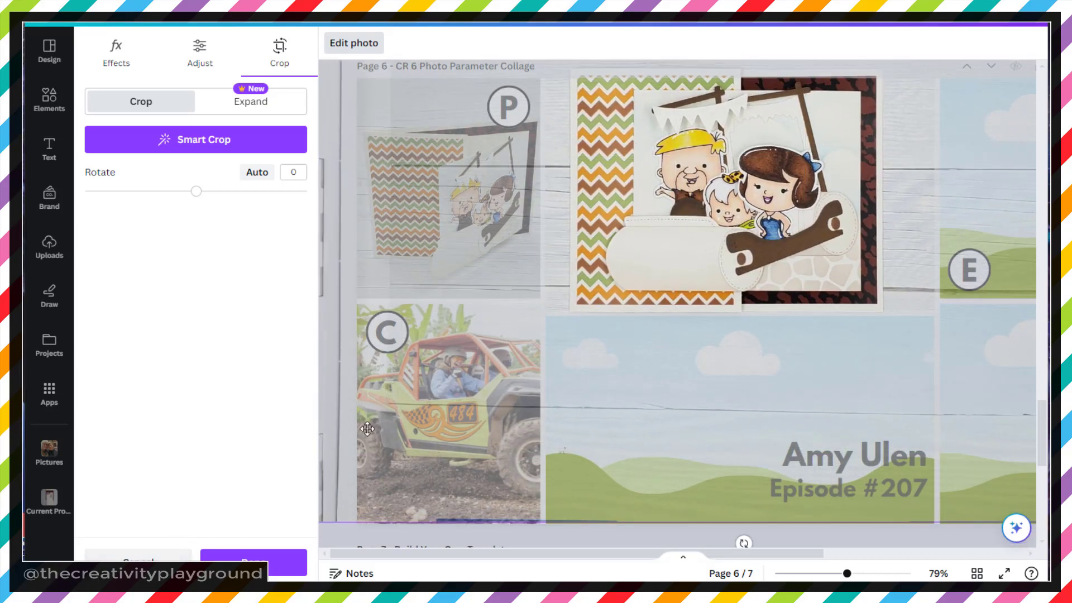
# Shrink the overhead card photo slightly so the whole card fits the upper-centre frame, recentre it and apply the crop
pyautogui.scroll(-3, 778, 363)
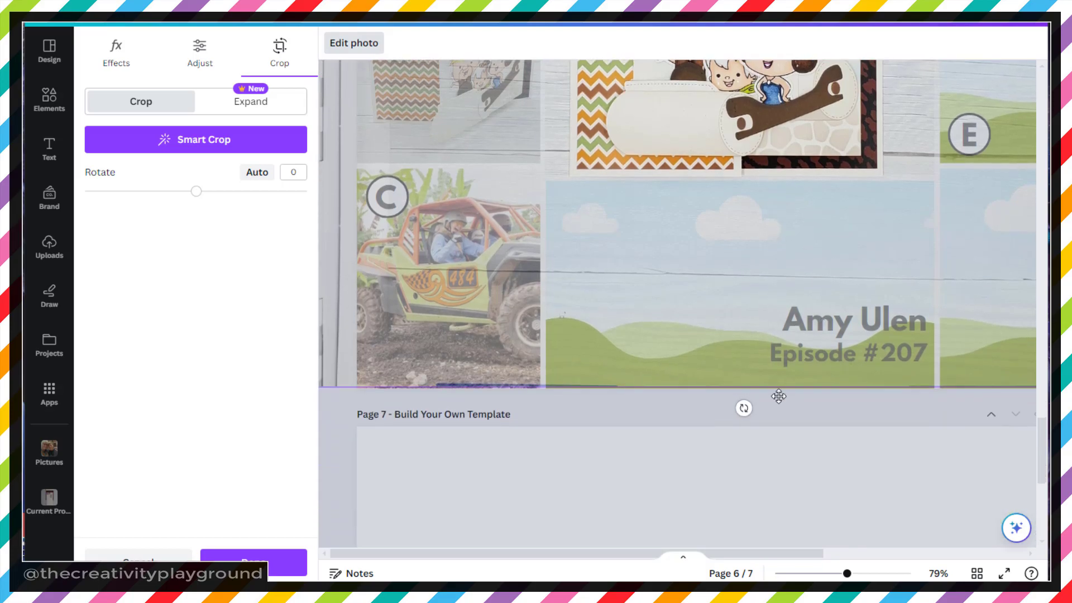
pyautogui.scroll(3, 816, 466)
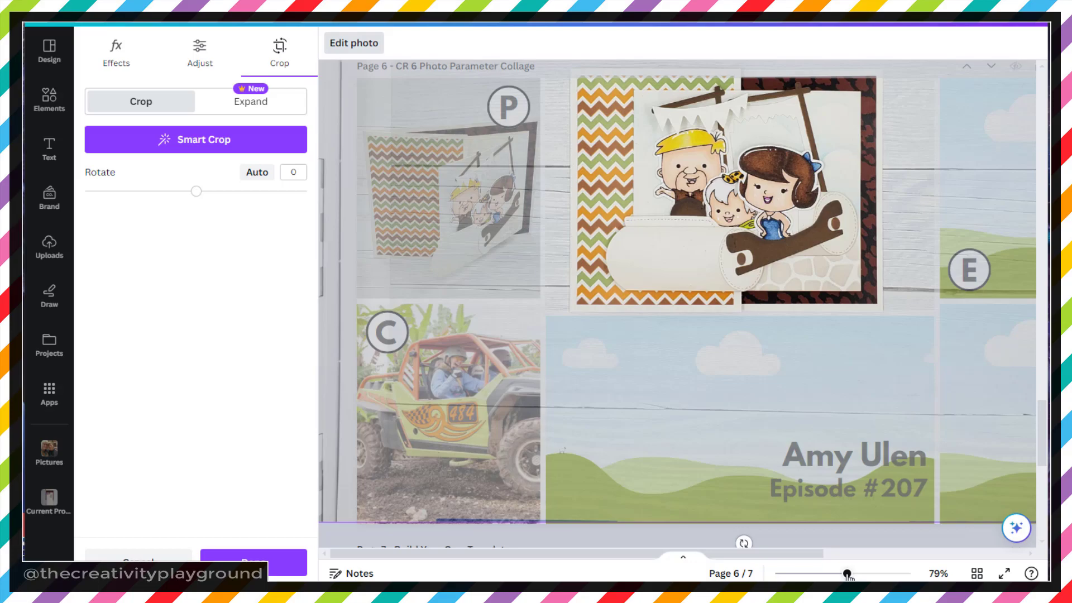
pyautogui.moveTo(847, 574); pyautogui.dragTo(826, 574)
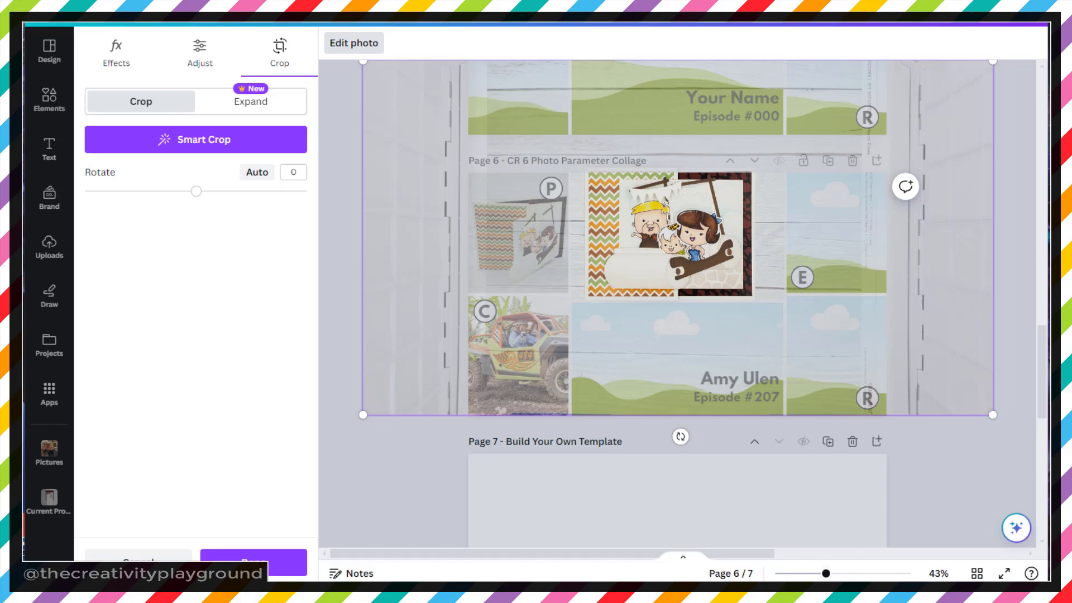
pyautogui.moveTo(363, 415); pyautogui.dragTo(401, 393)
pyautogui.moveTo(993, 65); pyautogui.dragTo(954, 83)
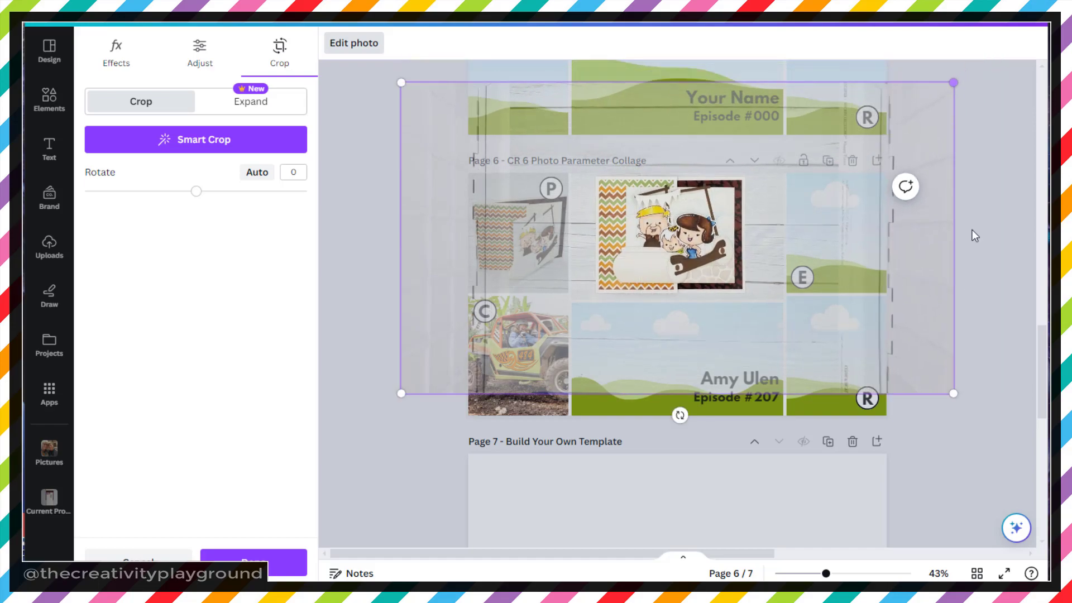
pyautogui.moveTo(826, 574); pyautogui.dragTo(847, 575)
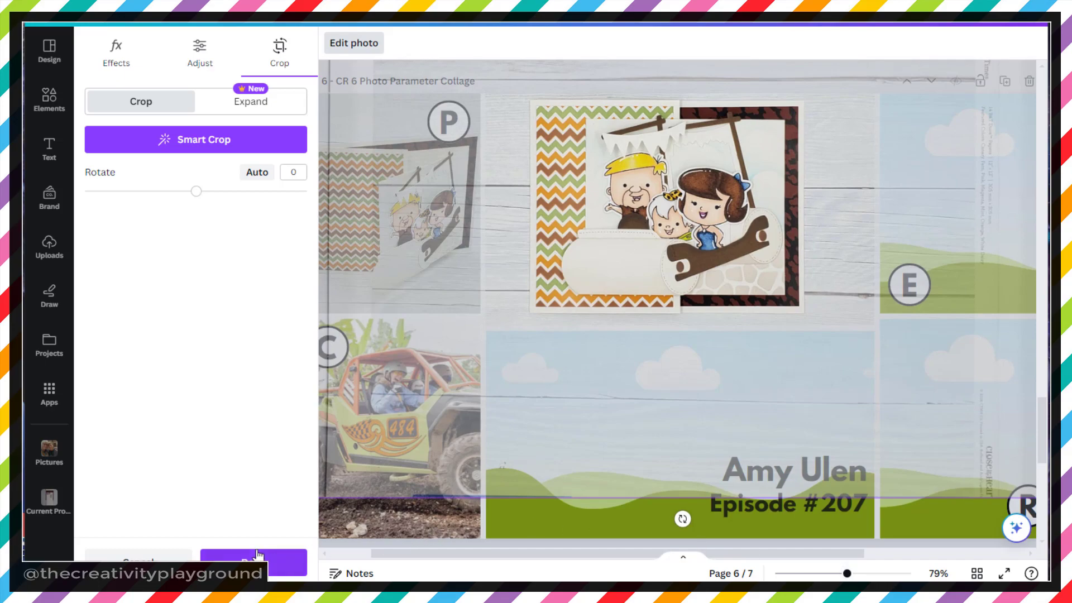
pyautogui.moveTo(659, 263); pyautogui.dragTo(676, 269)
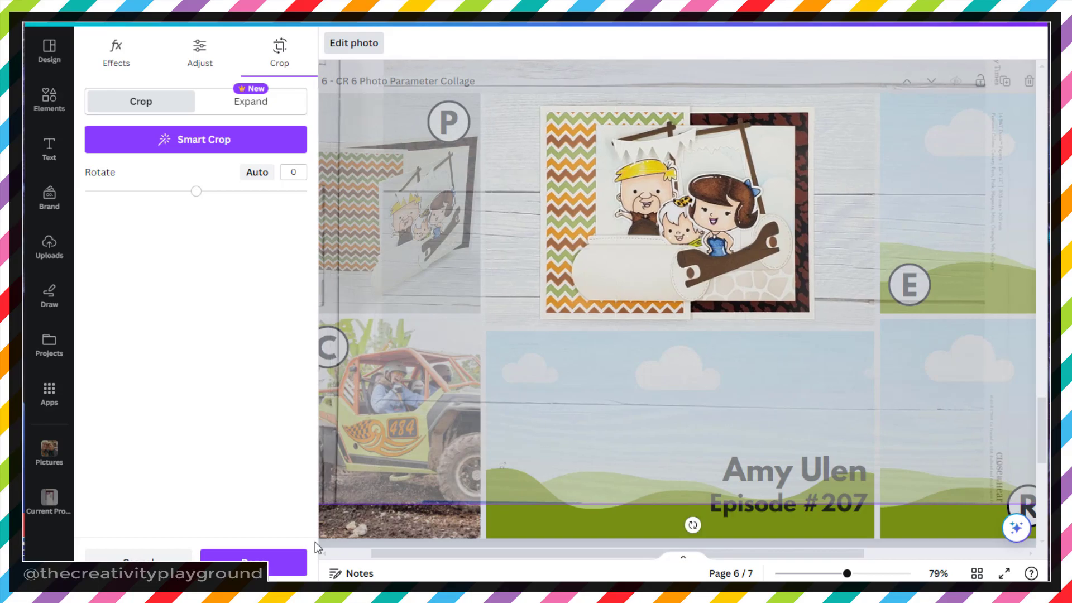
pyautogui.click(280, 566)
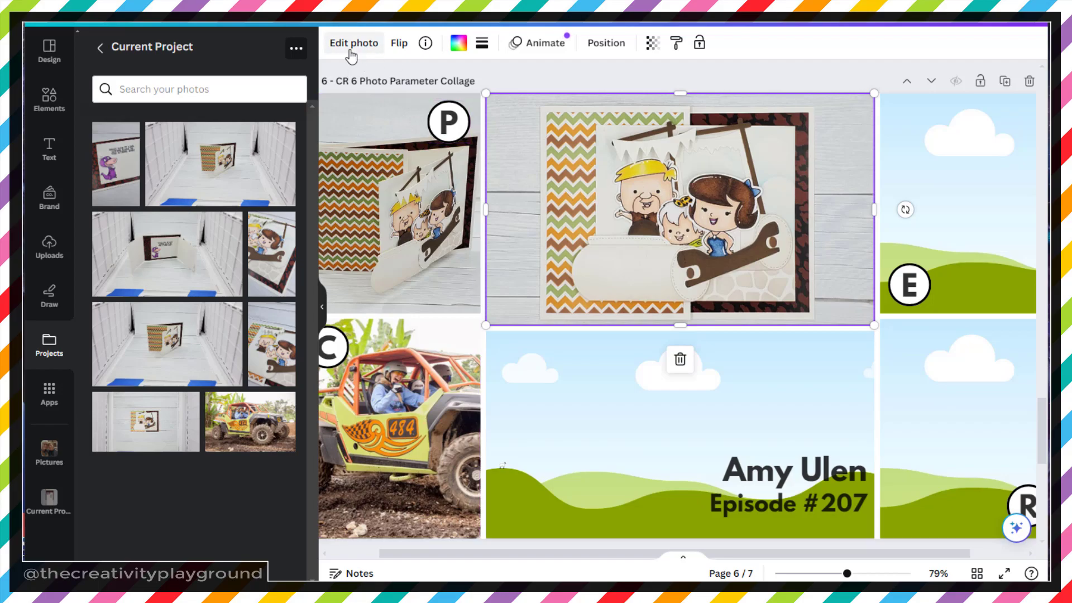
# Auto-adjust the colours of the whole overhead card photo and reduce the adjustment intensity to -17
pyautogui.click(367, 44)
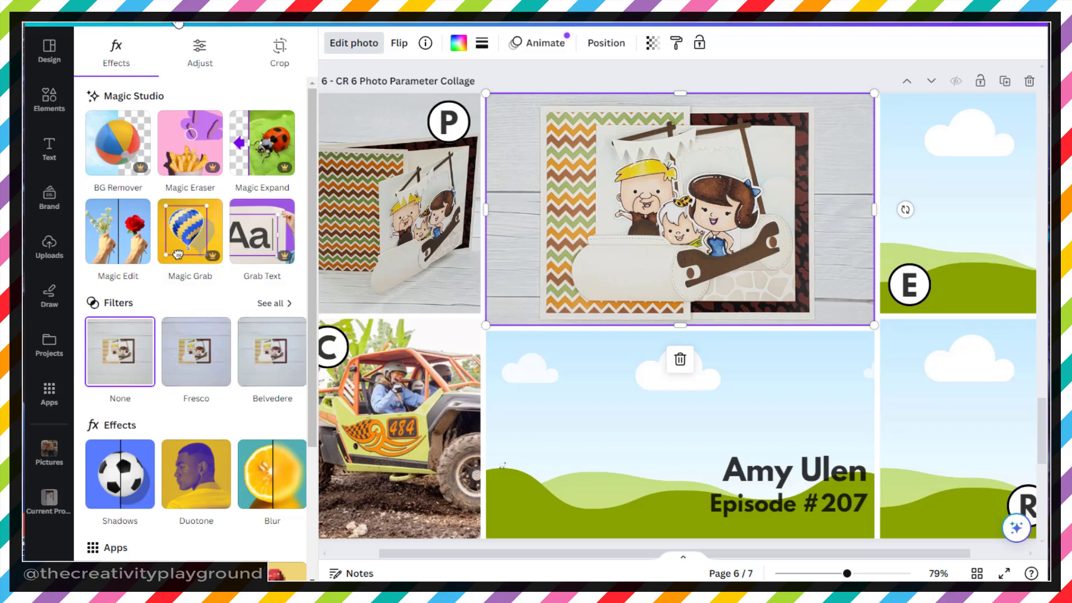
pyautogui.click(198, 53)
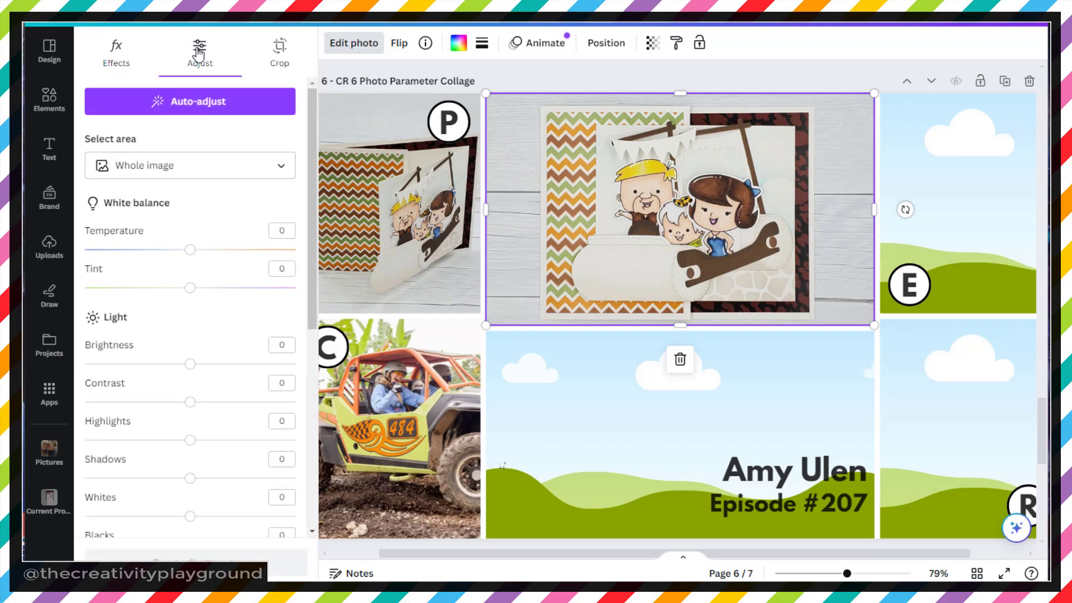
pyautogui.click(257, 167)
pyautogui.click(256, 167)
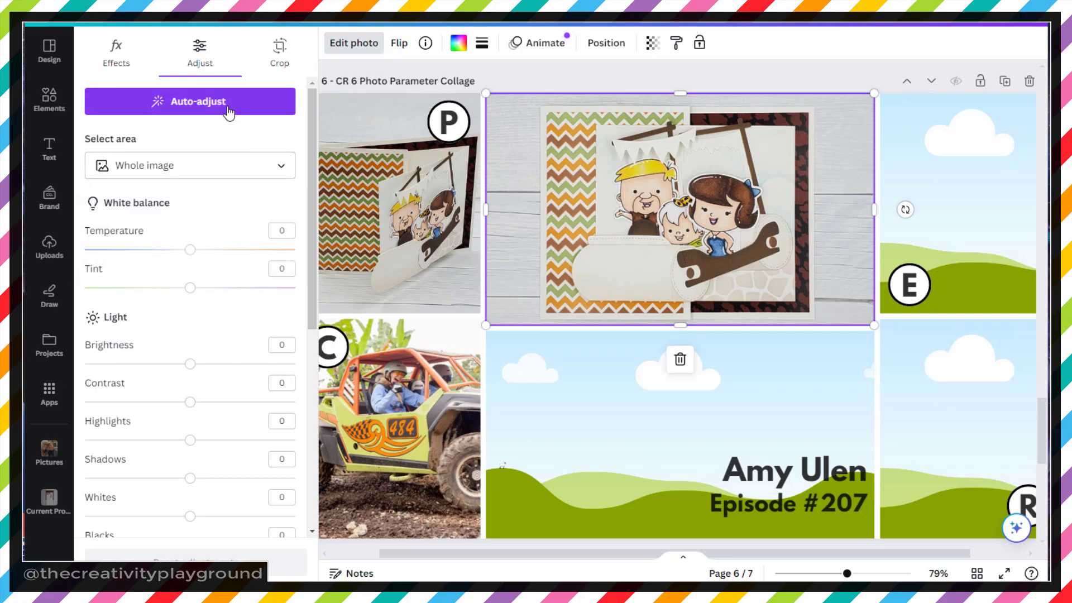
pyautogui.click(226, 106)
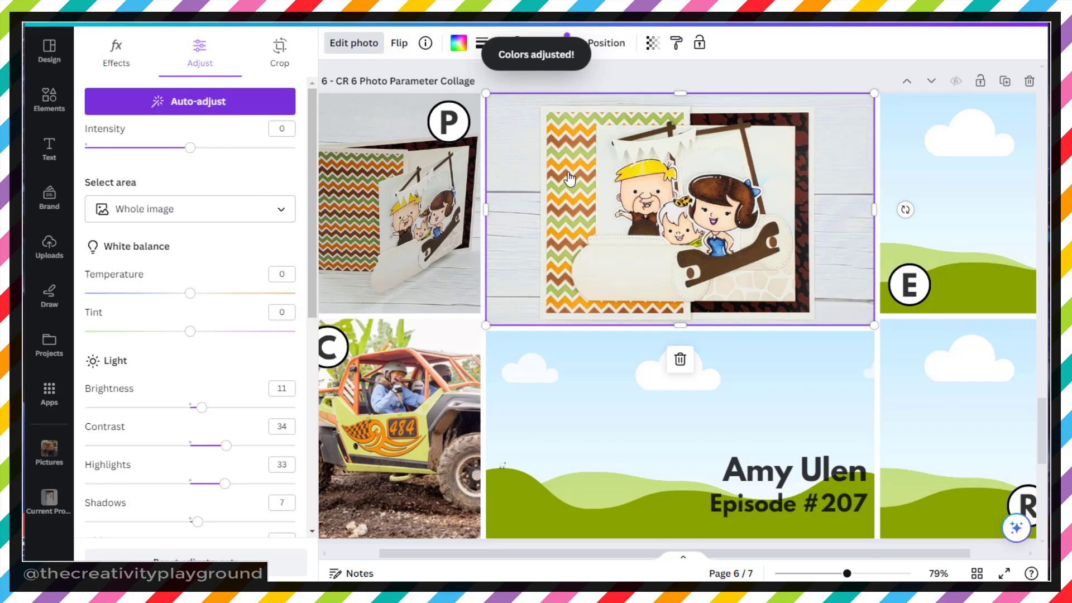
pyautogui.click(183, 148)
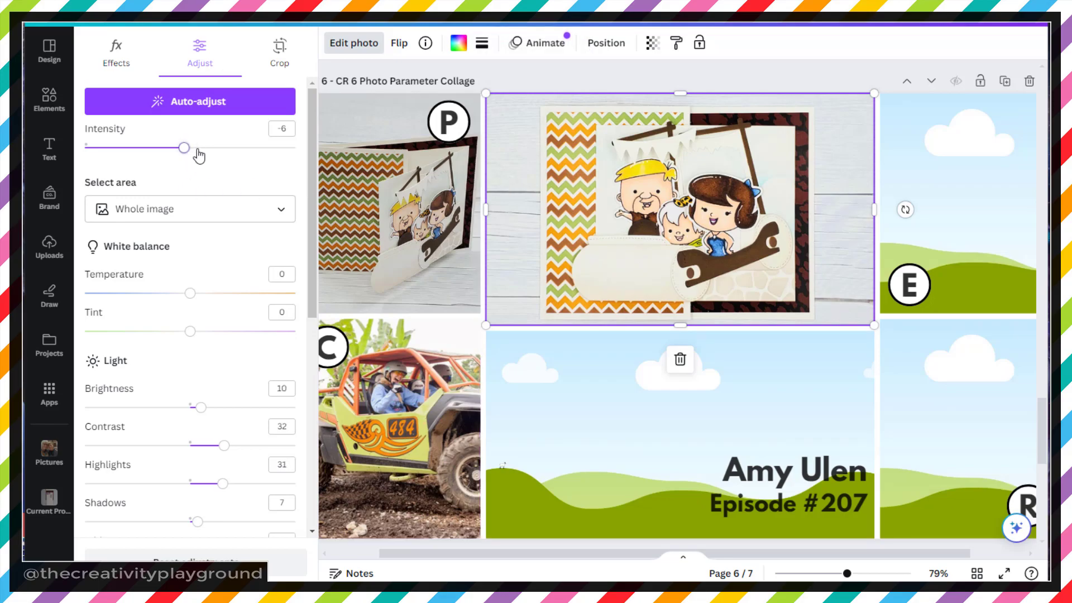
pyautogui.moveTo(182, 148); pyautogui.dragTo(166, 148)
pyautogui.moveTo(176, 150); pyautogui.dragTo(164, 149)
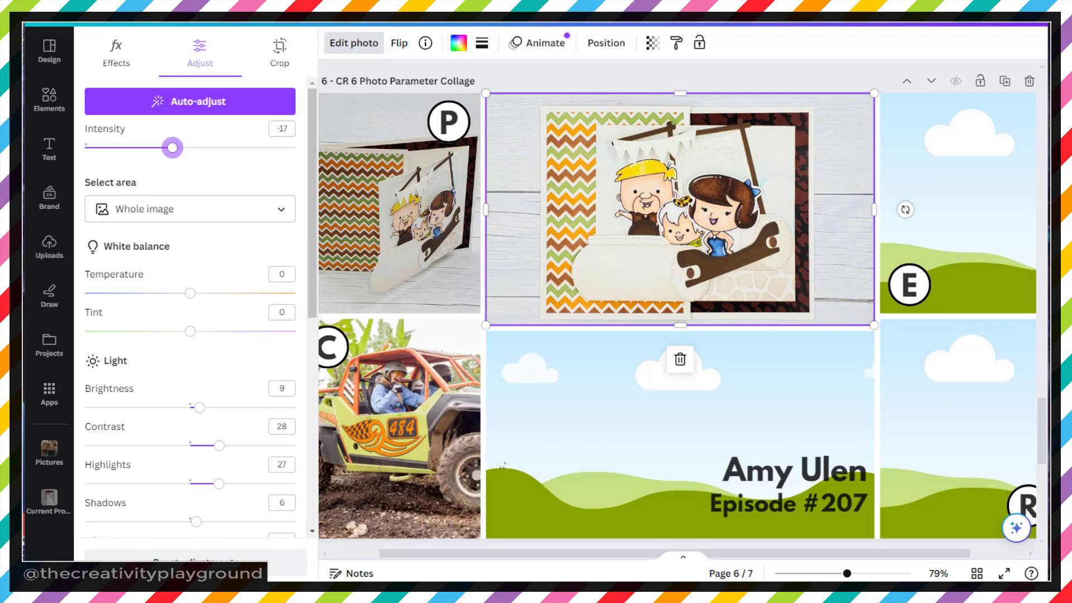
pyautogui.click(350, 544)
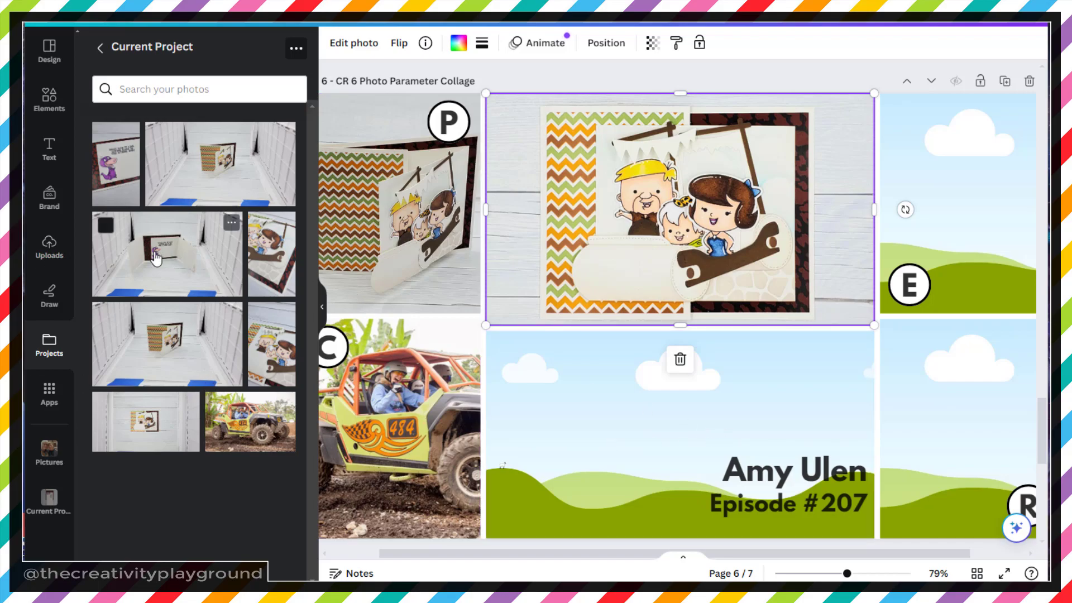
# Place the photo of the card's inside in the wide lower-centre frame, enlarge and reposition it so the card fills the frame, and apply the crop
pyautogui.moveTo(156, 258); pyautogui.dragTo(637, 223)
pyautogui.doubleClick(644, 221)
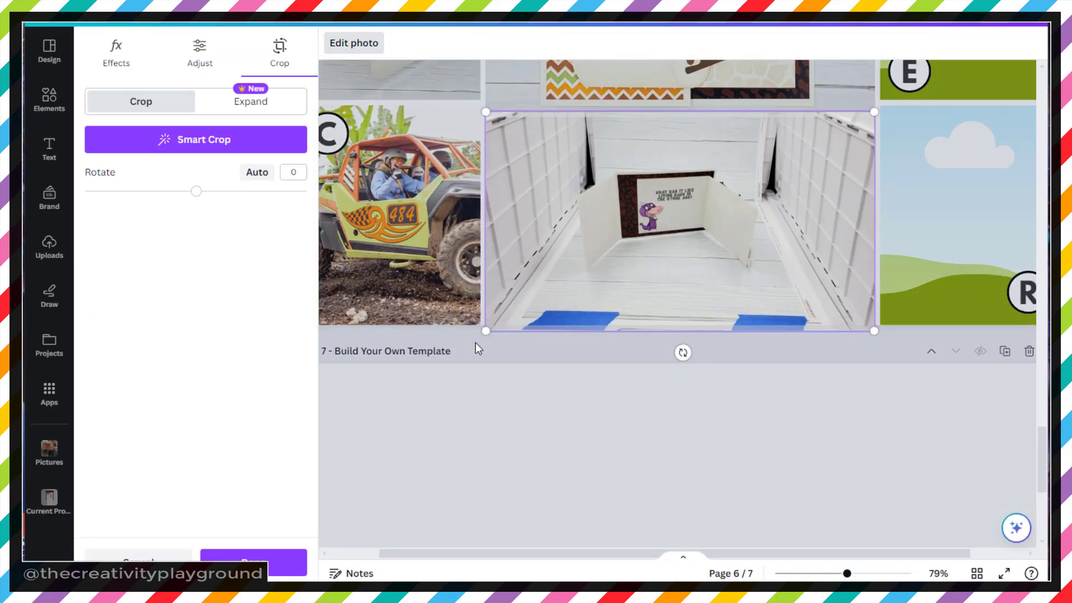
pyautogui.moveTo(486, 332); pyautogui.dragTo(329, 420)
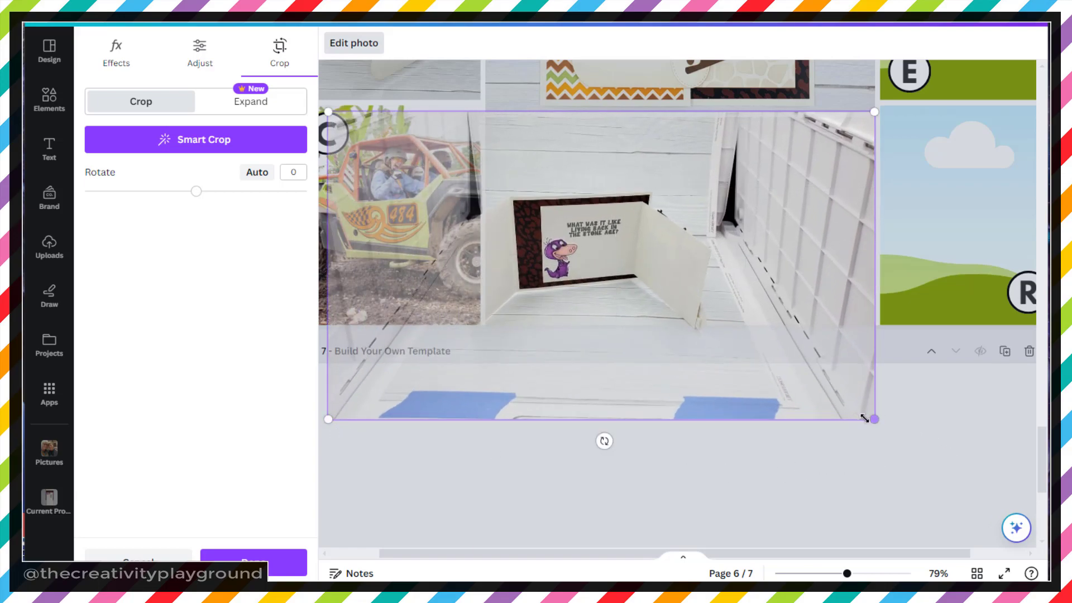
pyautogui.moveTo(909, 455); pyautogui.dragTo(1035, 545)
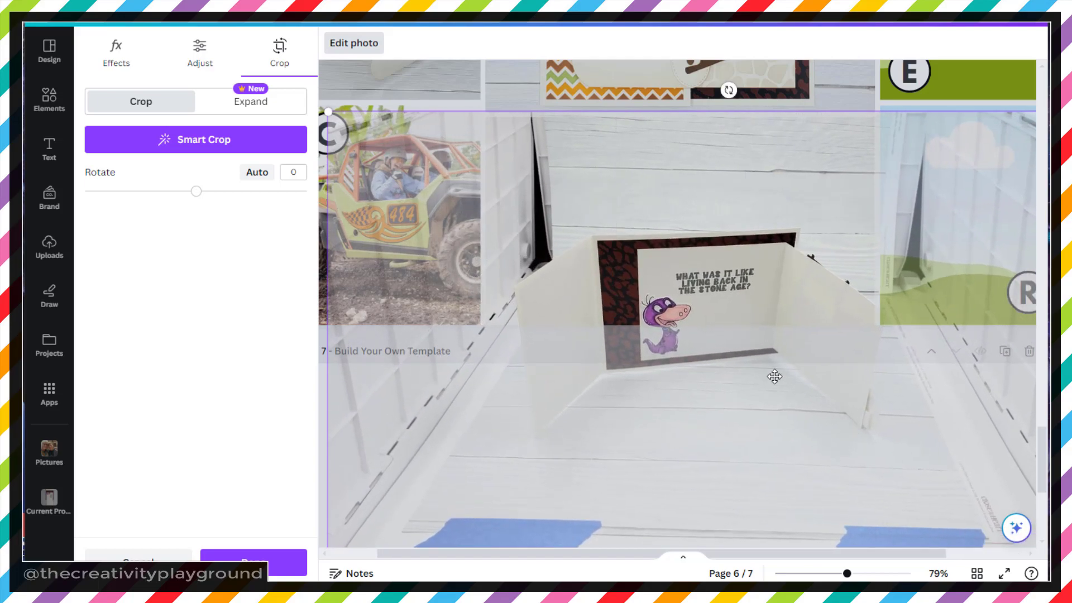
pyautogui.moveTo(326, 111); pyautogui.dragTo(237, 75)
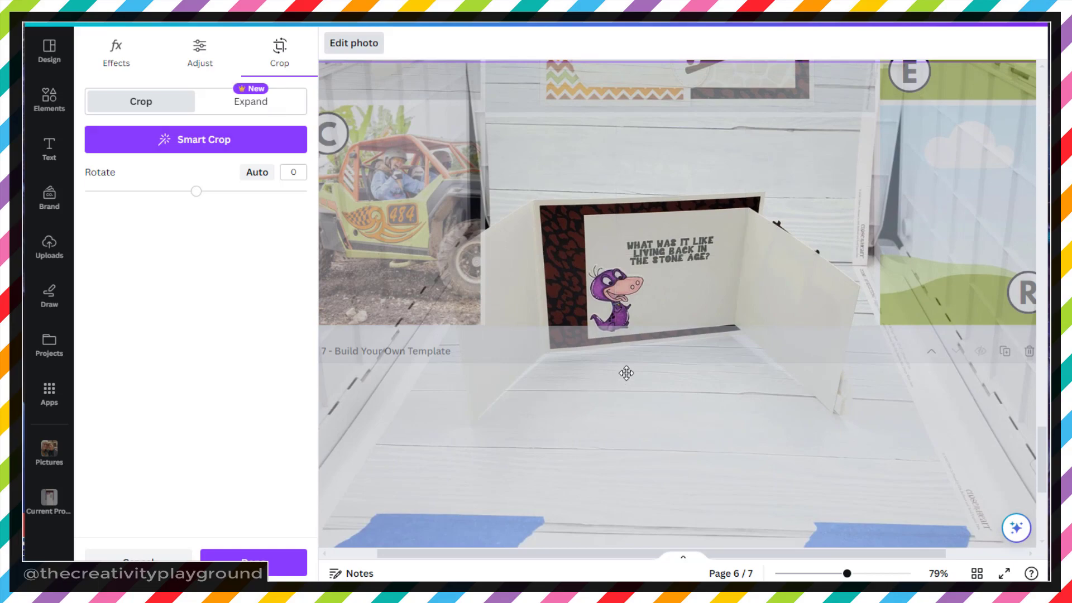
pyautogui.moveTo(633, 290); pyautogui.dragTo(624, 234)
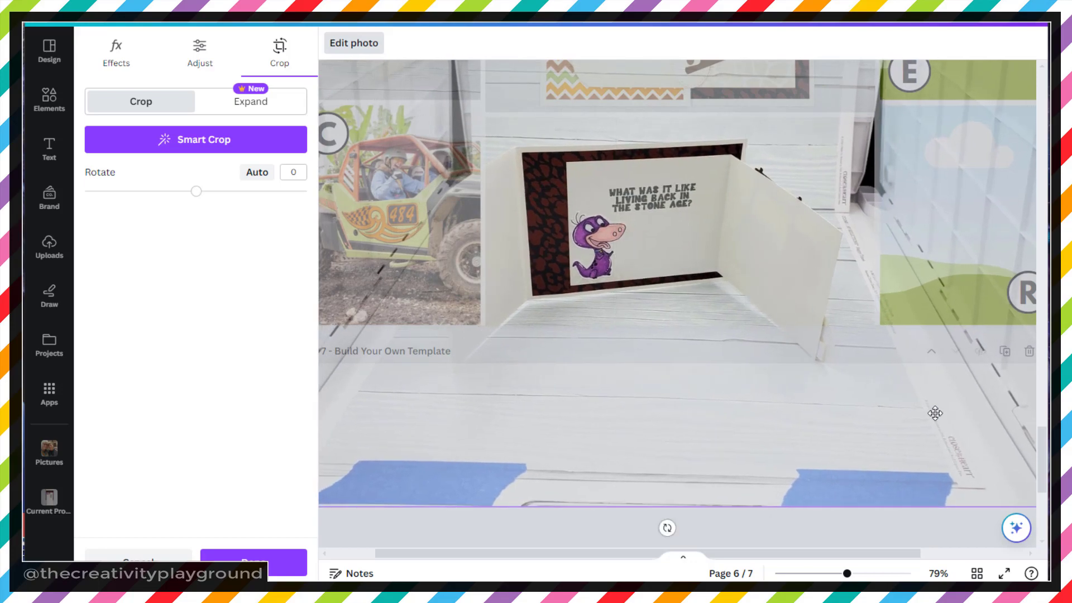
pyautogui.moveTo(847, 574); pyautogui.dragTo(818, 573)
pyautogui.moveTo(858, 363); pyautogui.dragTo(896, 387)
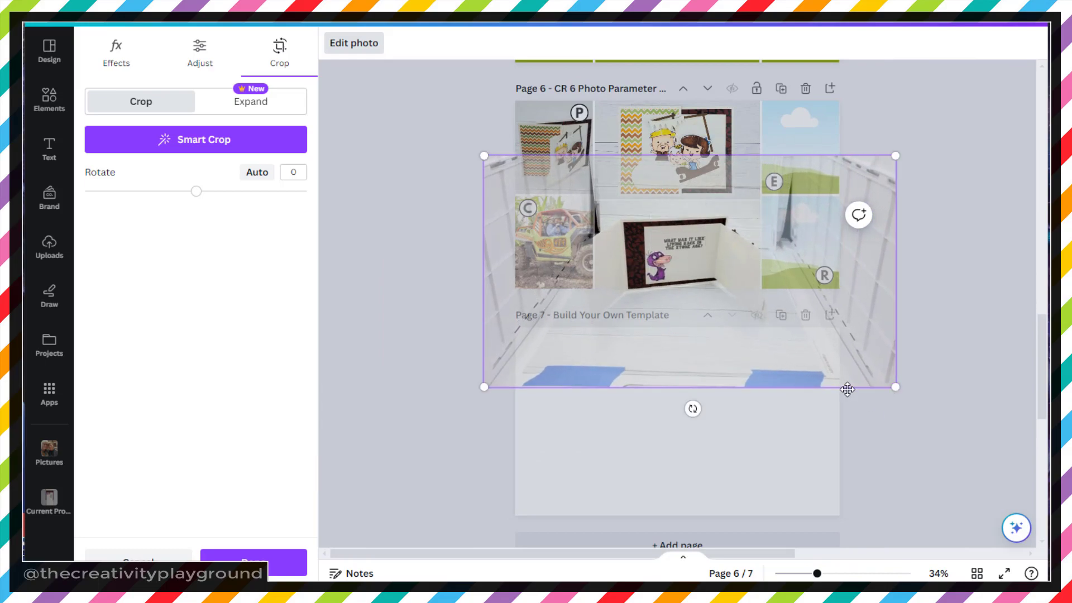
pyautogui.moveTo(668, 253); pyautogui.dragTo(657, 244)
pyautogui.click(845, 479)
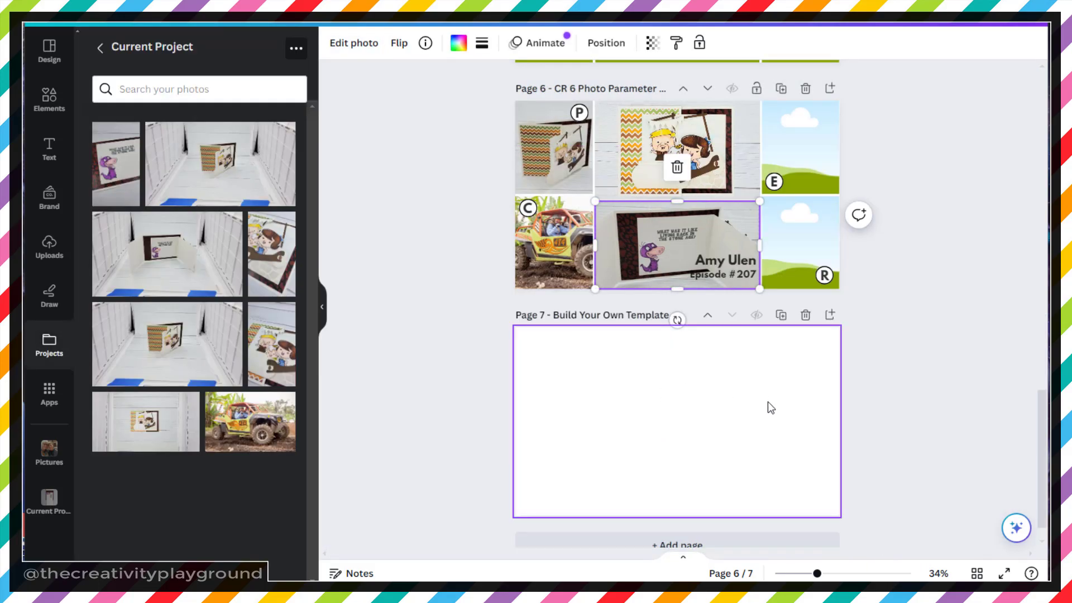
# Move the creator's name and the episode number together slightly down and left within the lower-centre frame
pyautogui.moveTo(818, 575); pyautogui.dragTo(841, 575)
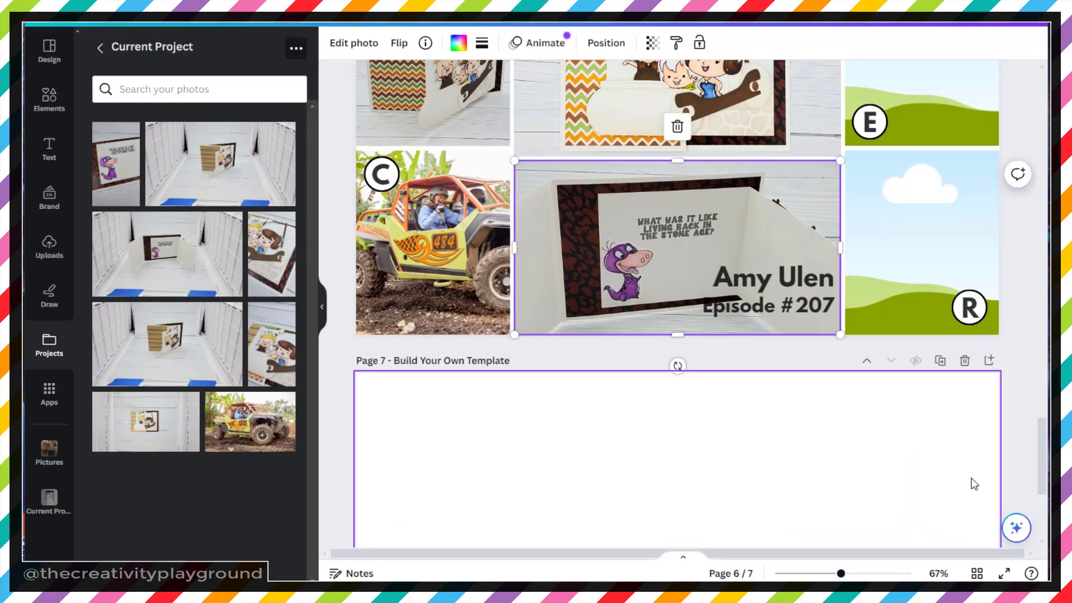
pyautogui.scroll(1, 975, 484)
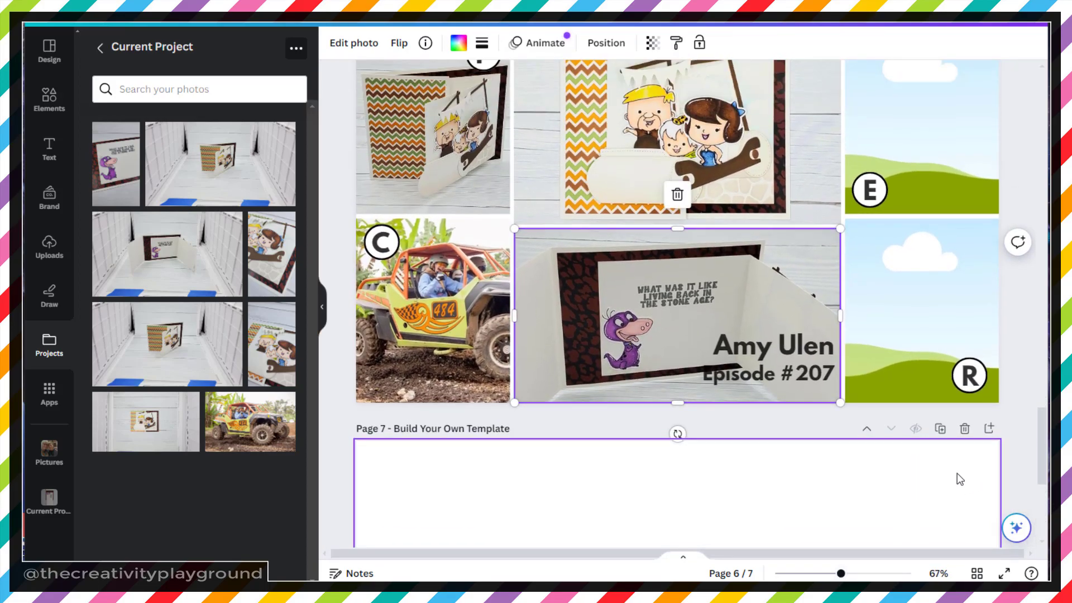
pyautogui.click(753, 348)
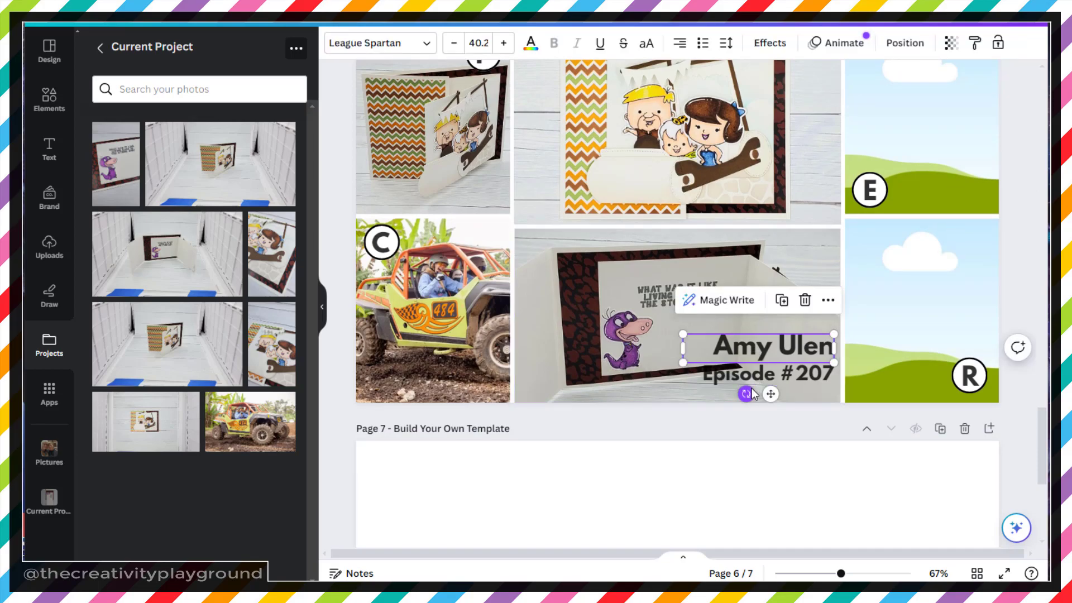
pyautogui.keyDown('shift'); pyautogui.click(740, 375); pyautogui.keyUp('shift')
pyautogui.moveTo(740, 375)
pyautogui.mouseDown()
pyautogui.moveTo(729, 393)
pyautogui.moveTo(744, 358)
pyautogui.moveTo(734, 282)
pyautogui.moveTo(402, 134)
pyautogui.moveTo(527, 402)
pyautogui.moveTo(730, 383)
pyautogui.mouseUp()
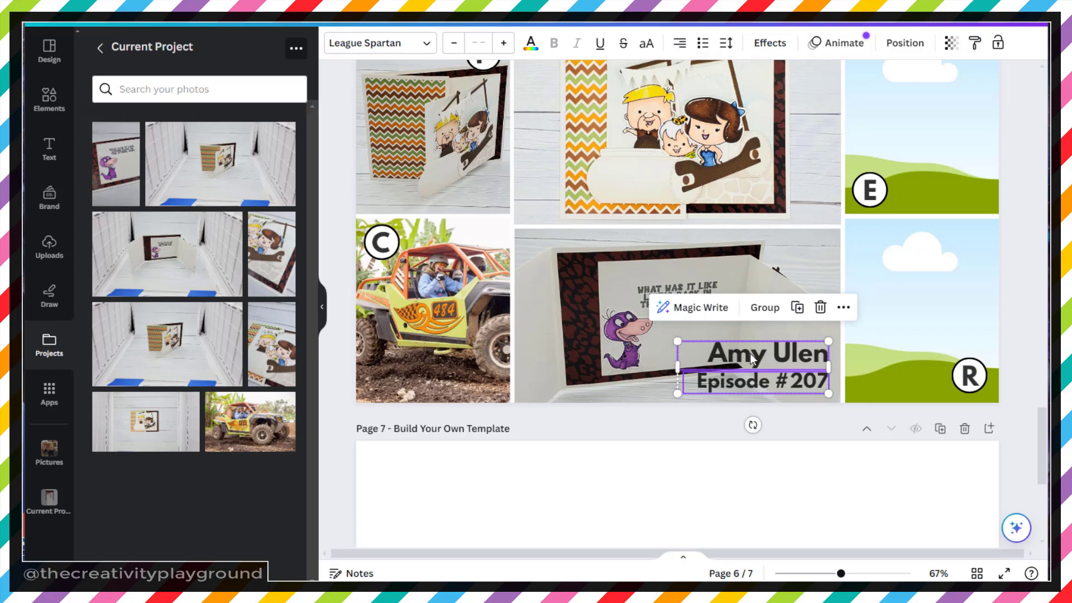
pyautogui.click(616, 399)
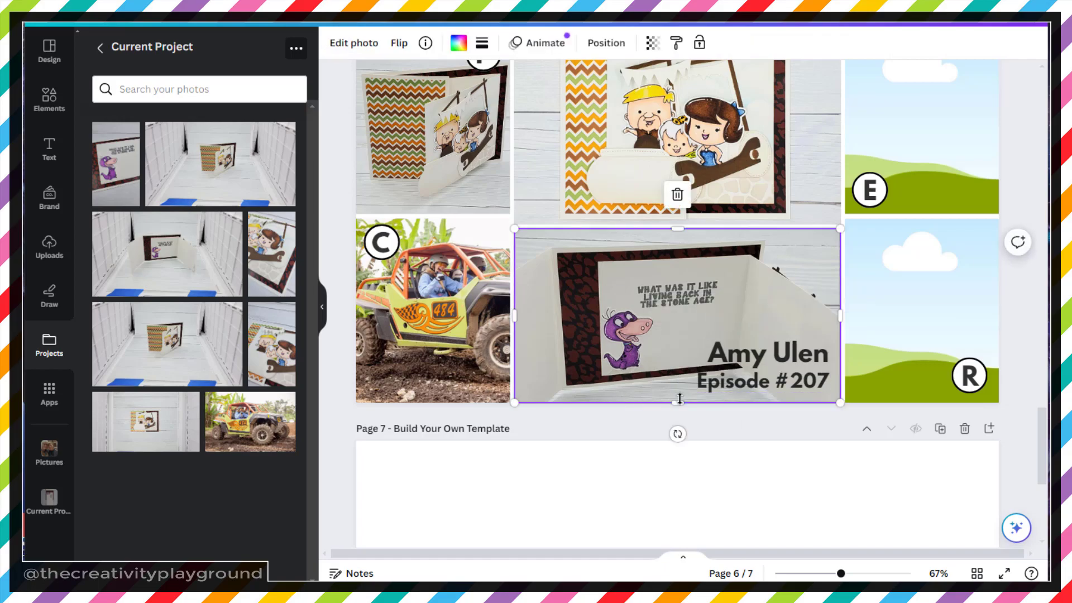
pyautogui.click(762, 350)
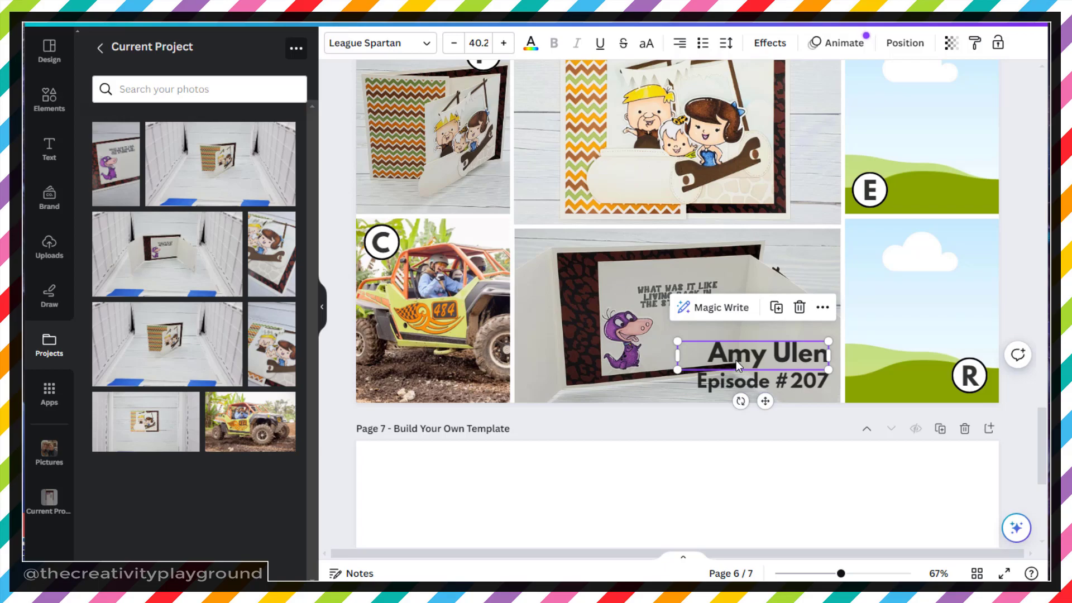
pyautogui.click(531, 43)
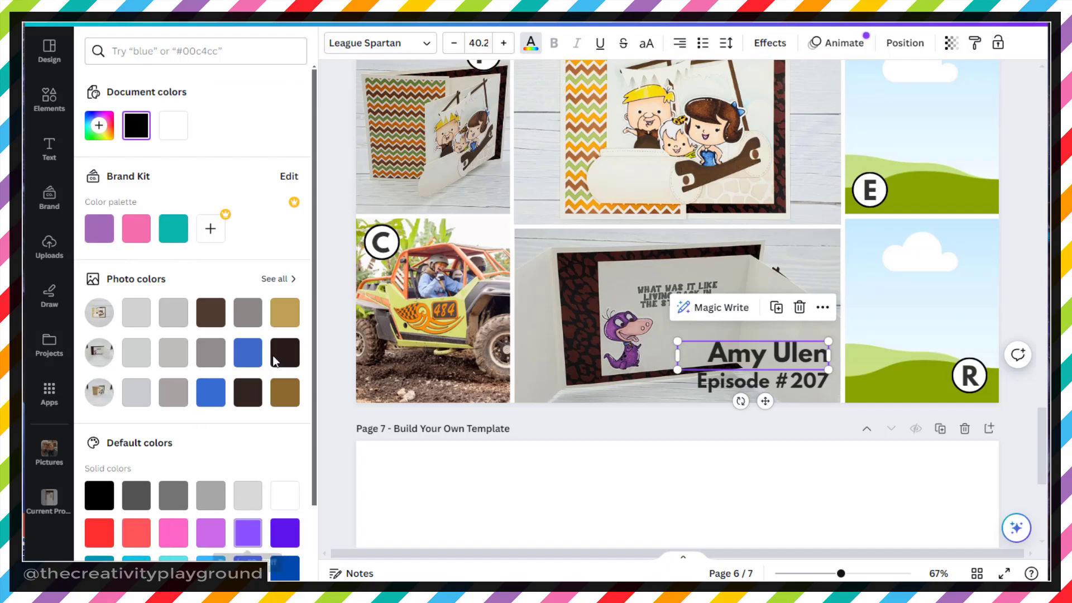
pyautogui.click(532, 45)
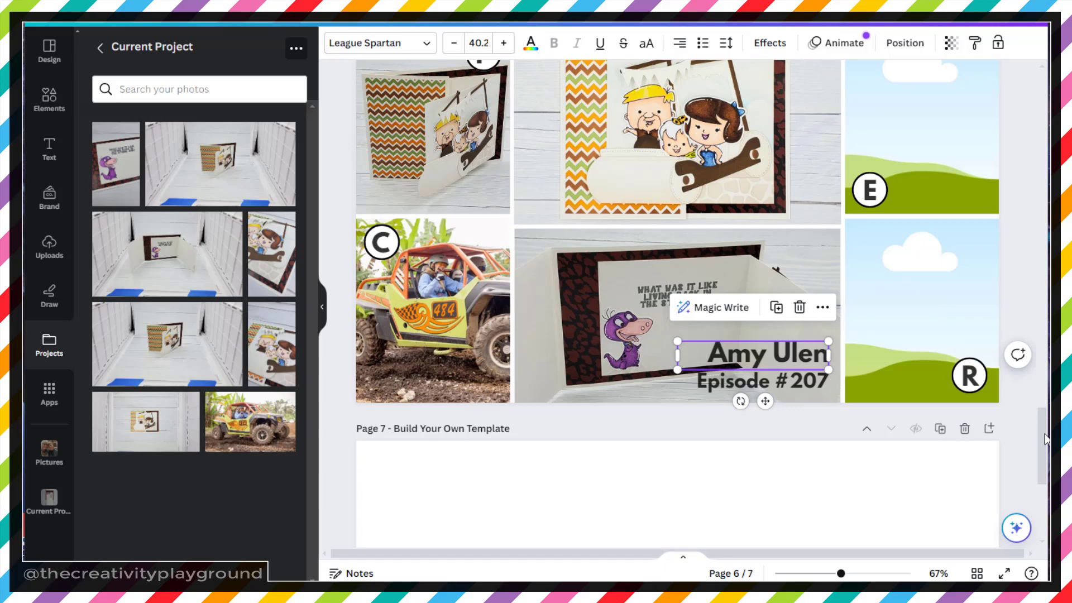
# Place the tilted close-up of the card's right side in frame E, shifting it down until its upper edge meets the frame
pyautogui.scroll(3, 1041, 421)
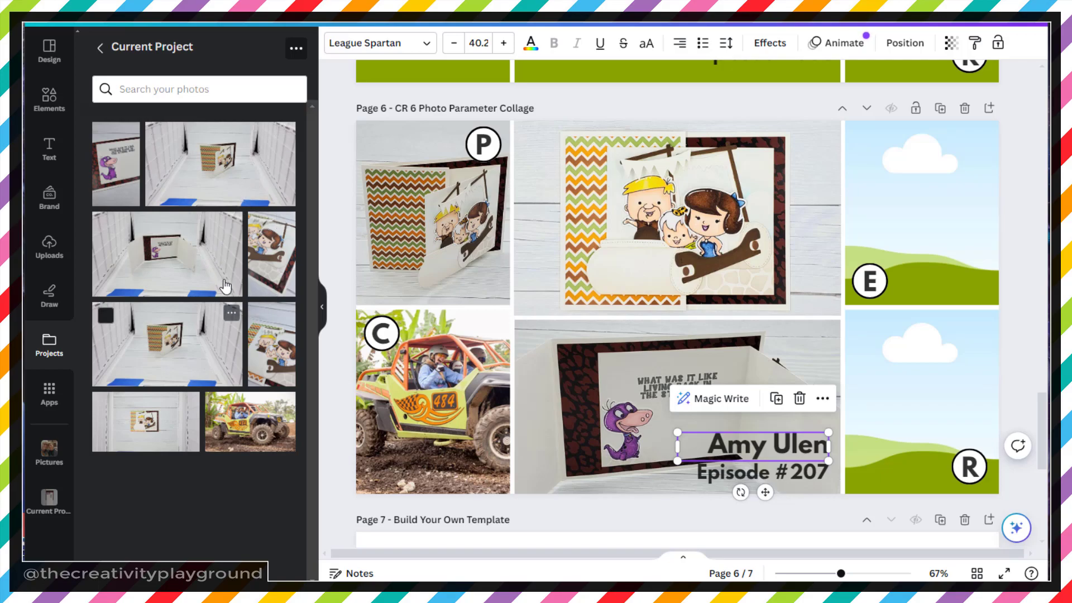
pyautogui.moveTo(263, 265); pyautogui.dragTo(921, 273)
pyautogui.doubleClick(940, 220)
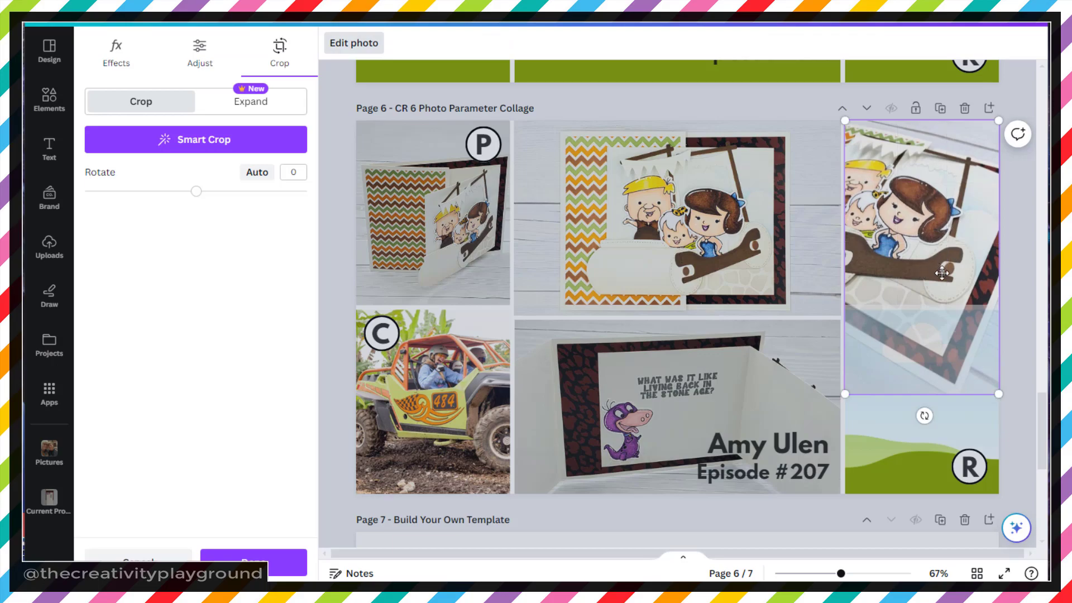
pyautogui.click(1020, 286)
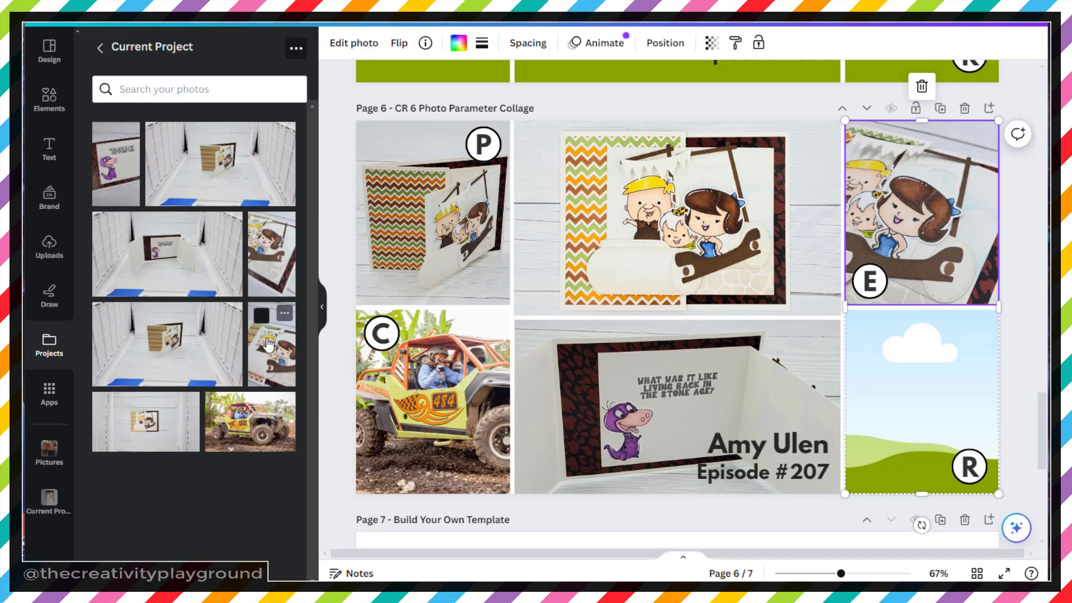
# Place the tilted close-up of the card's left side in frame R and enlarge and reposition it around the characters' faces
pyautogui.moveTo(262, 354); pyautogui.dragTo(896, 378)
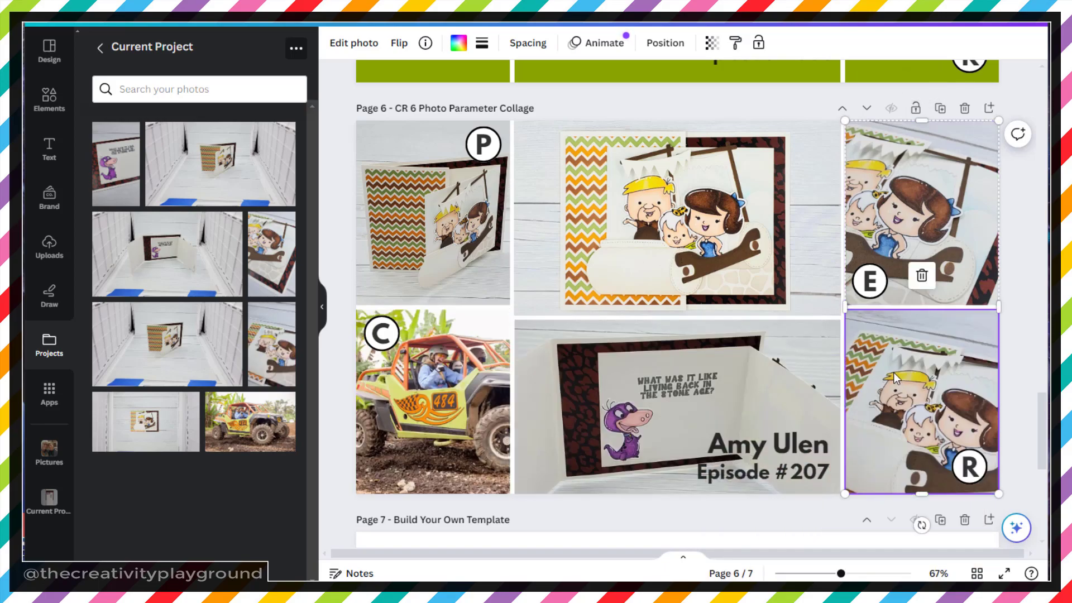
pyautogui.doubleClick(894, 373)
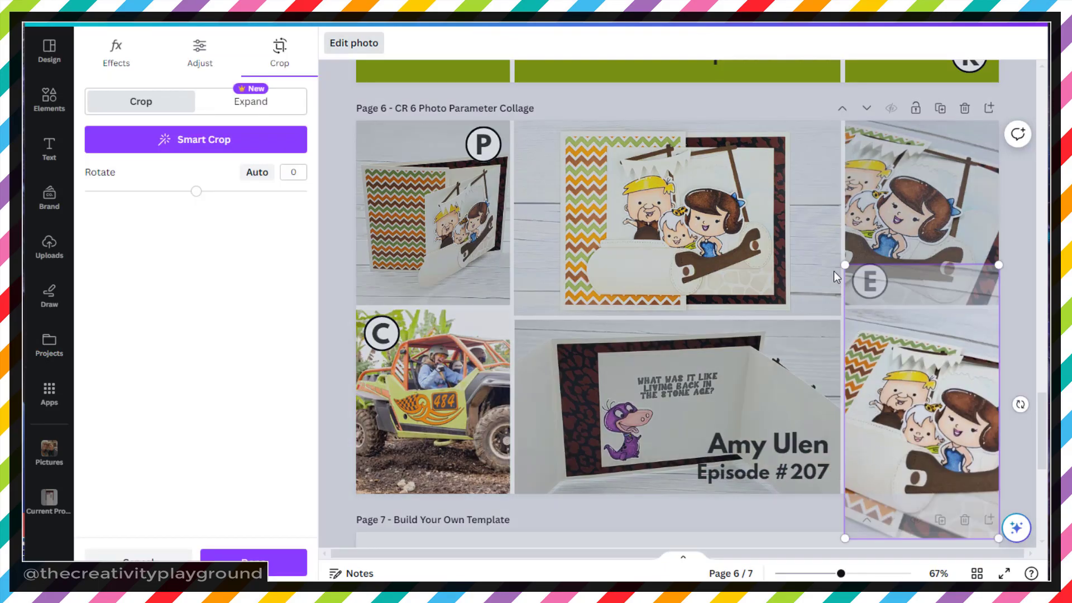
pyautogui.moveTo(845, 266); pyautogui.dragTo(732, 63)
pyautogui.moveTo(938, 414); pyautogui.dragTo(972, 520)
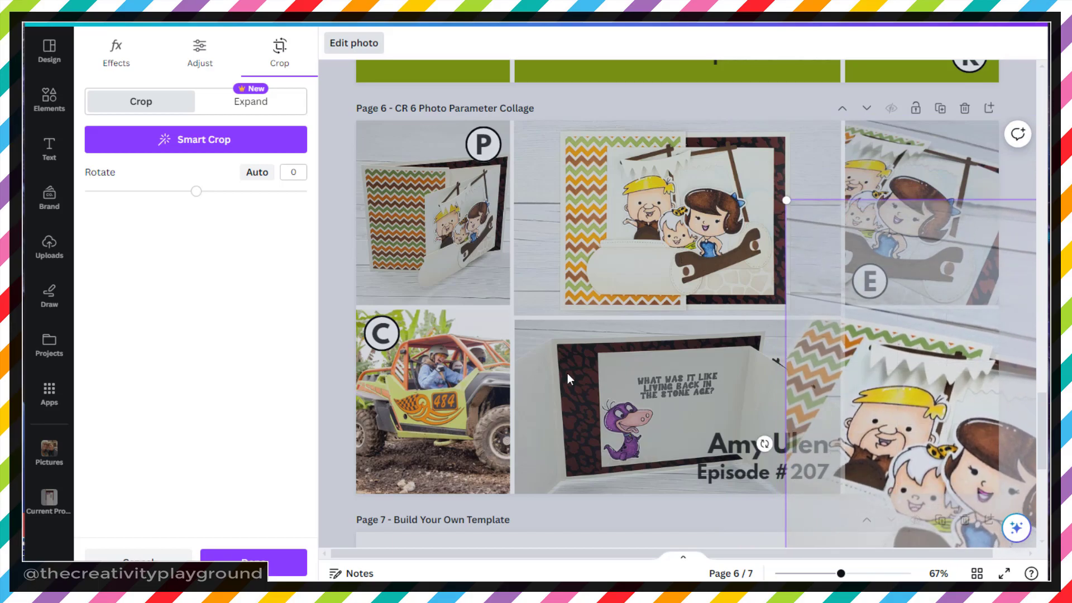
pyautogui.click(348, 488)
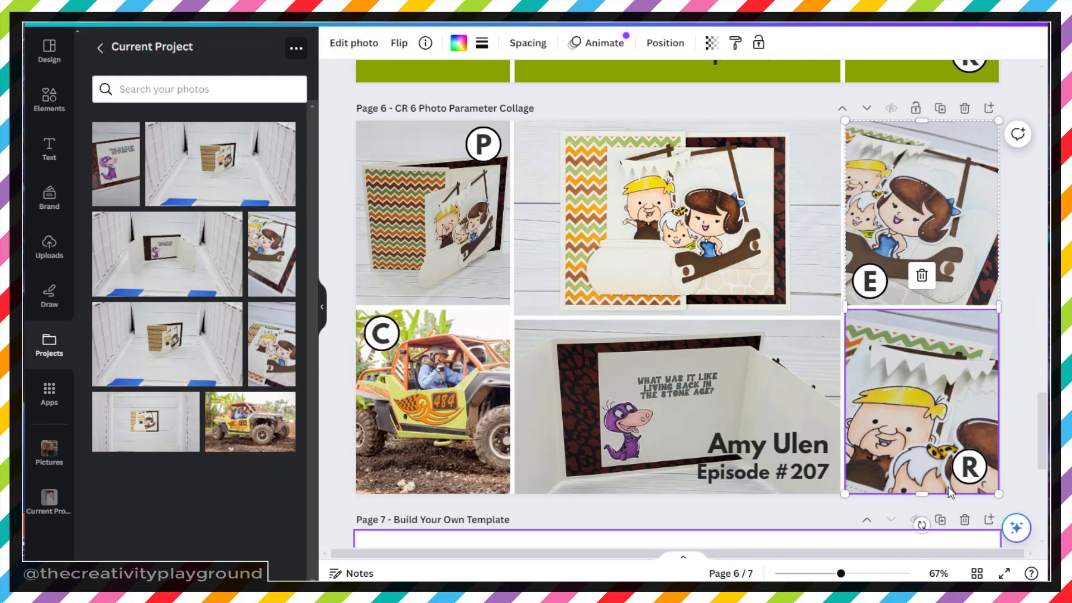
# Shift the close-up photo in frame R slightly to the left within its crop and deselect it
pyautogui.doubleClick(936, 412)
pyautogui.moveTo(932, 407); pyautogui.dragTo(919, 408)
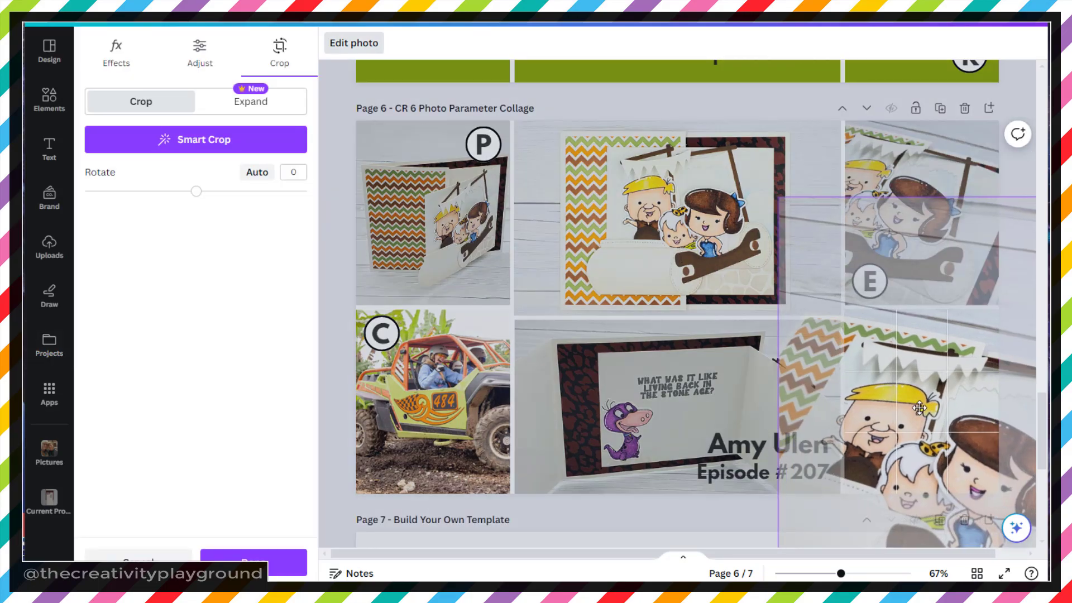
pyautogui.click(343, 375)
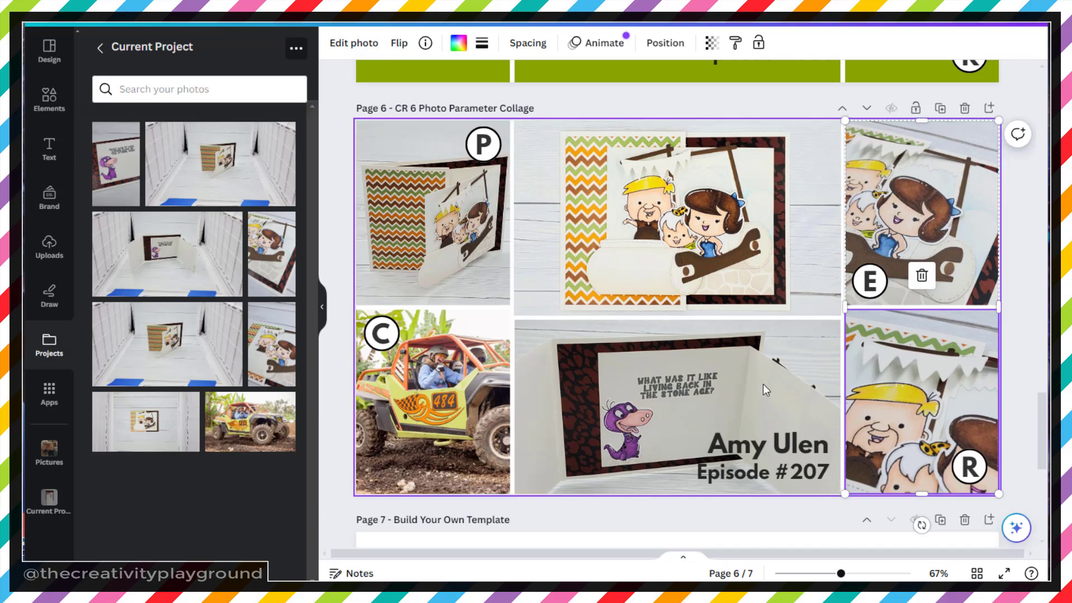
pyautogui.click(1018, 389)
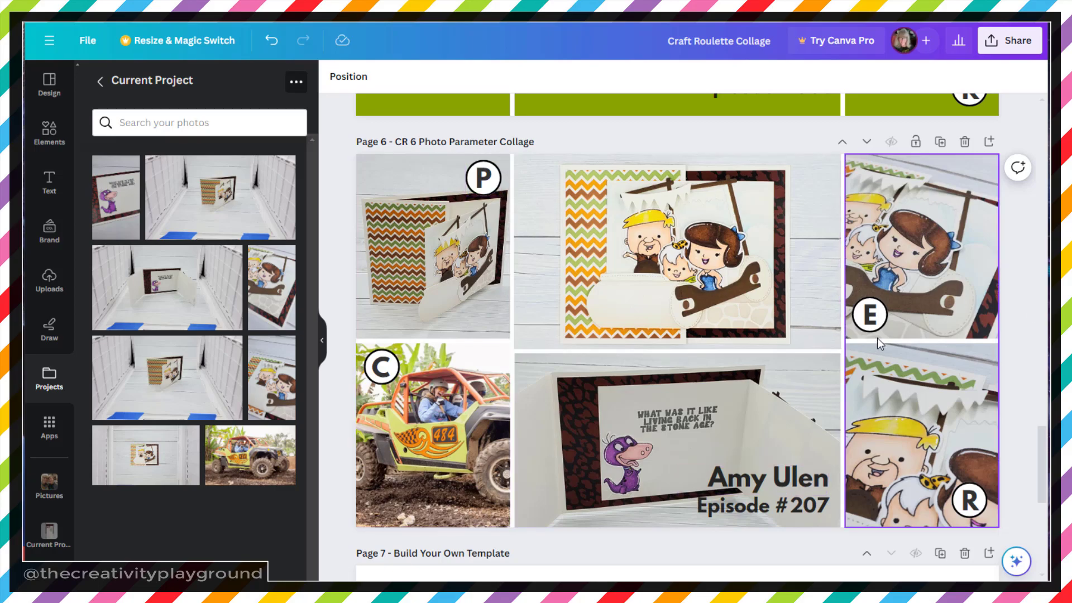
# Open the download settings and limit the page selection to the current page, Page 6
pyautogui.click(1019, 46)
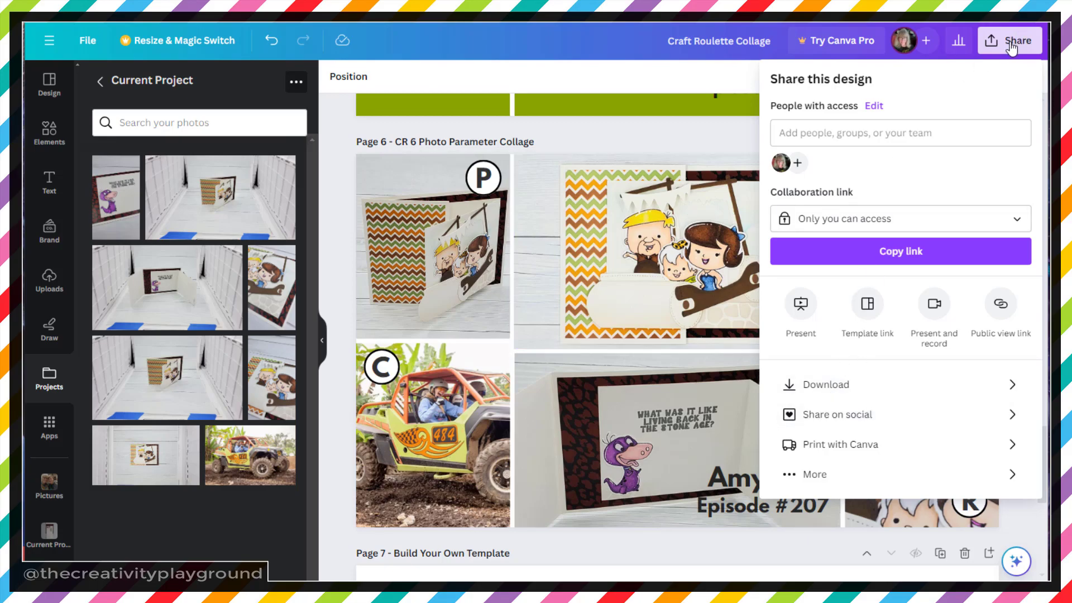
pyautogui.click(821, 386)
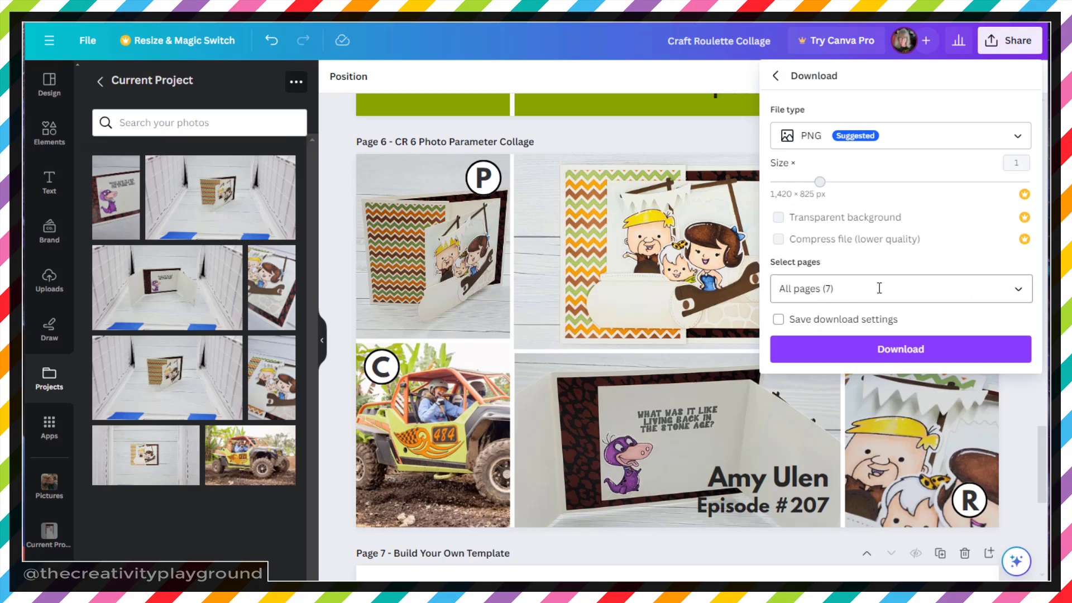
pyautogui.click(1017, 289)
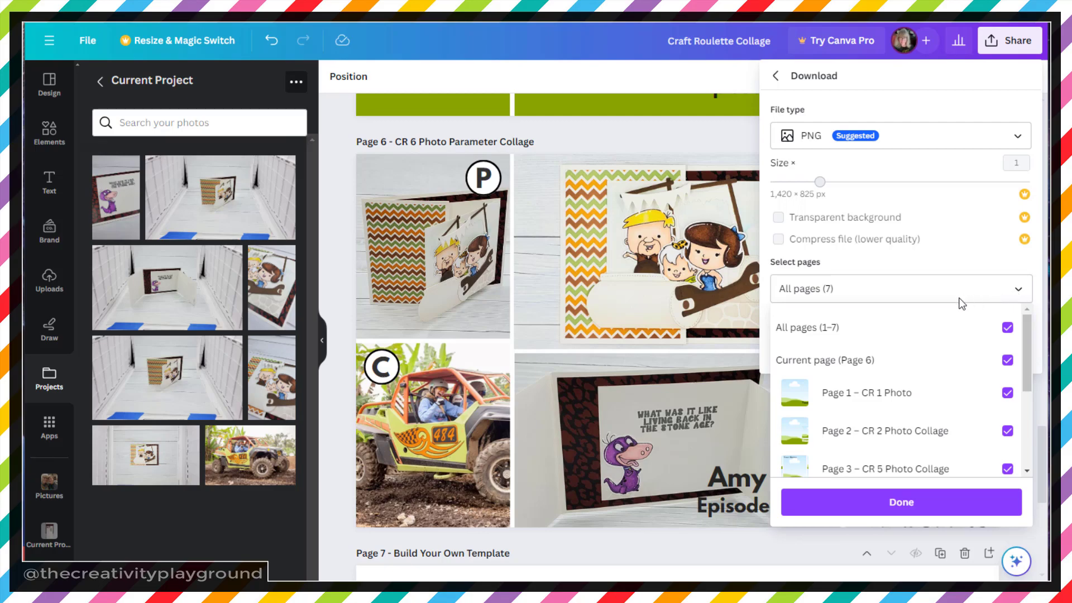
pyautogui.click(1008, 333)
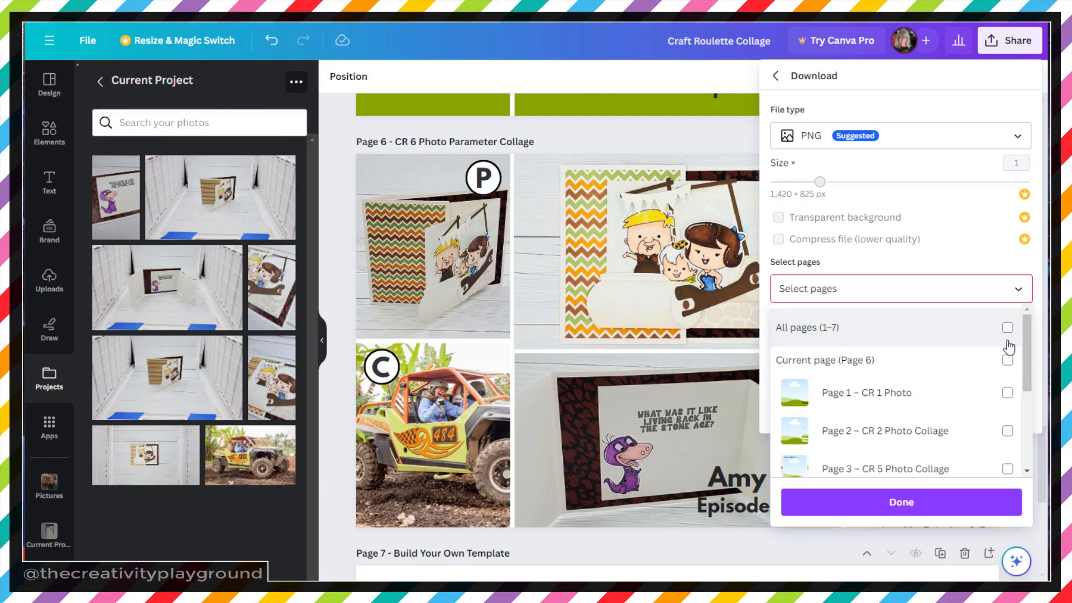
pyautogui.click(1008, 362)
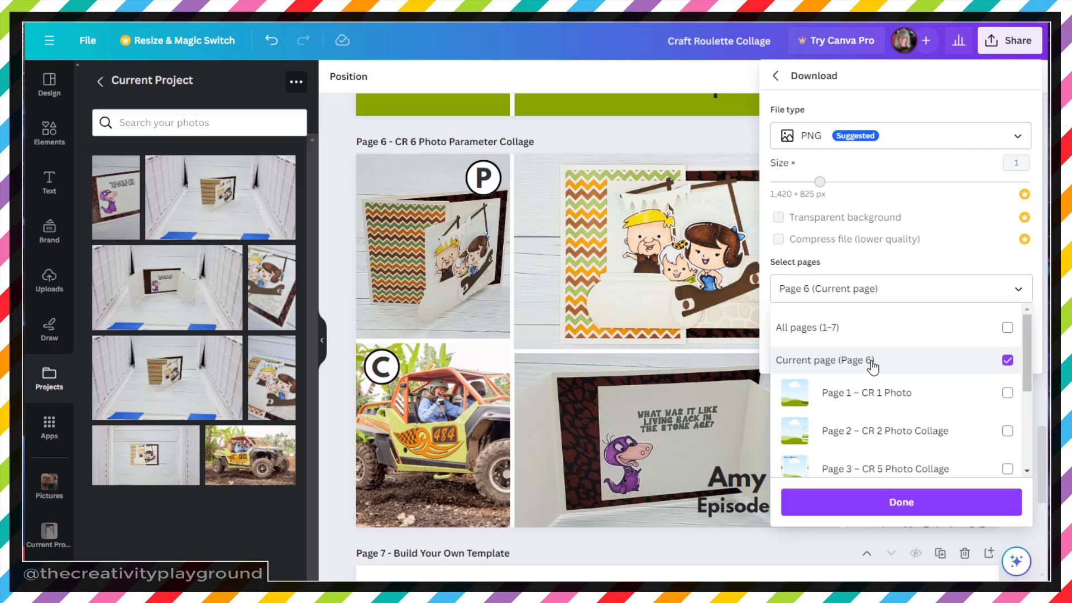
pyautogui.click(815, 147)
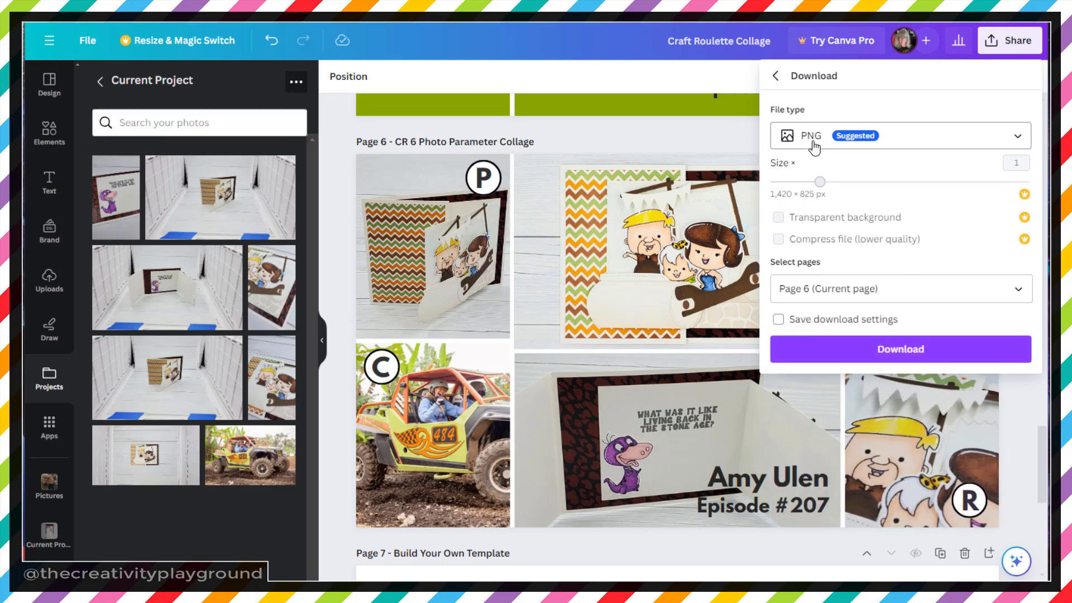
# Choose PNG as the file type and download the collage page
pyautogui.click(815, 148)
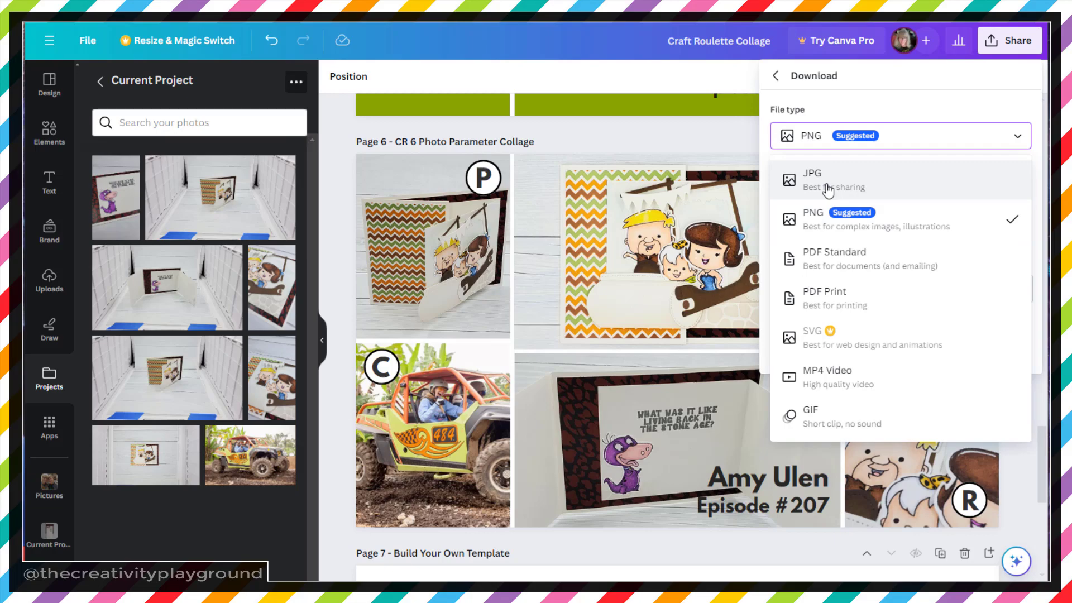
pyautogui.click(894, 230)
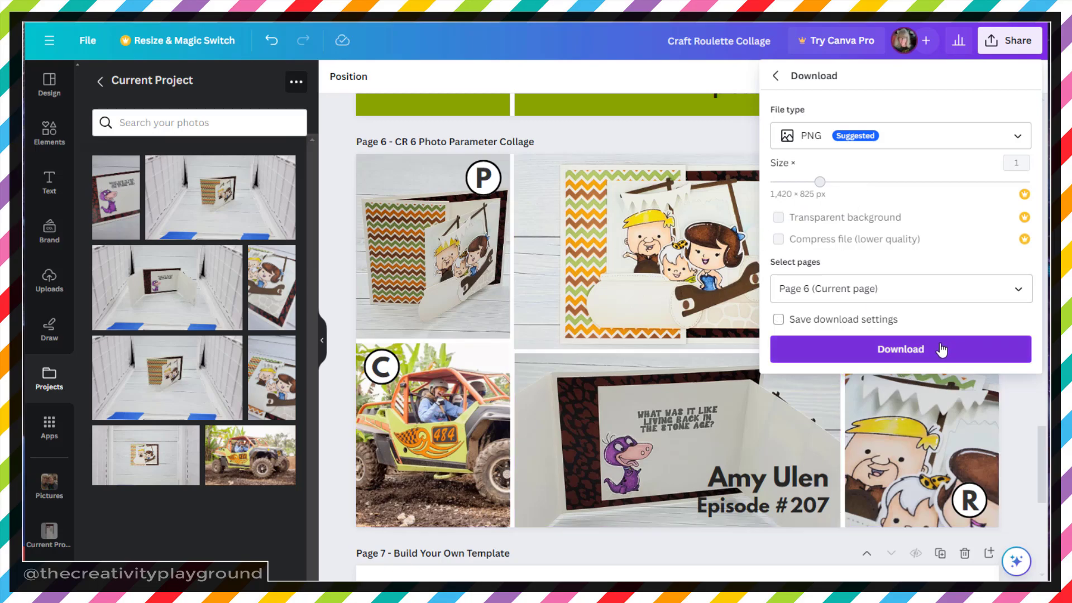
pyautogui.click(905, 356)
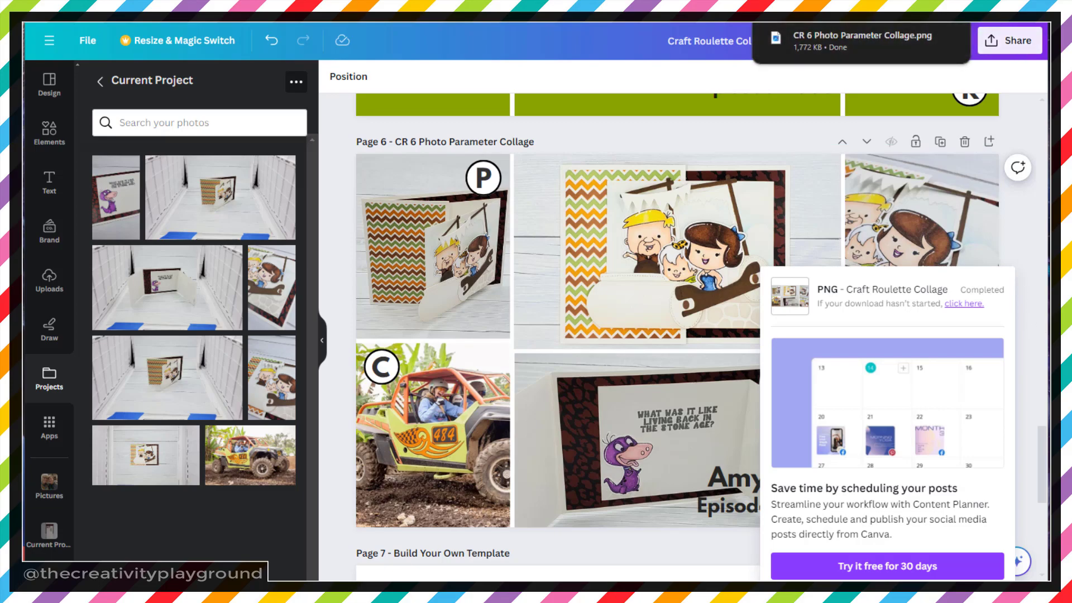
# Open the downloaded CR 6 Photo Parameter Collage.png in the Photos app
pyautogui.moveTo(902, 51)
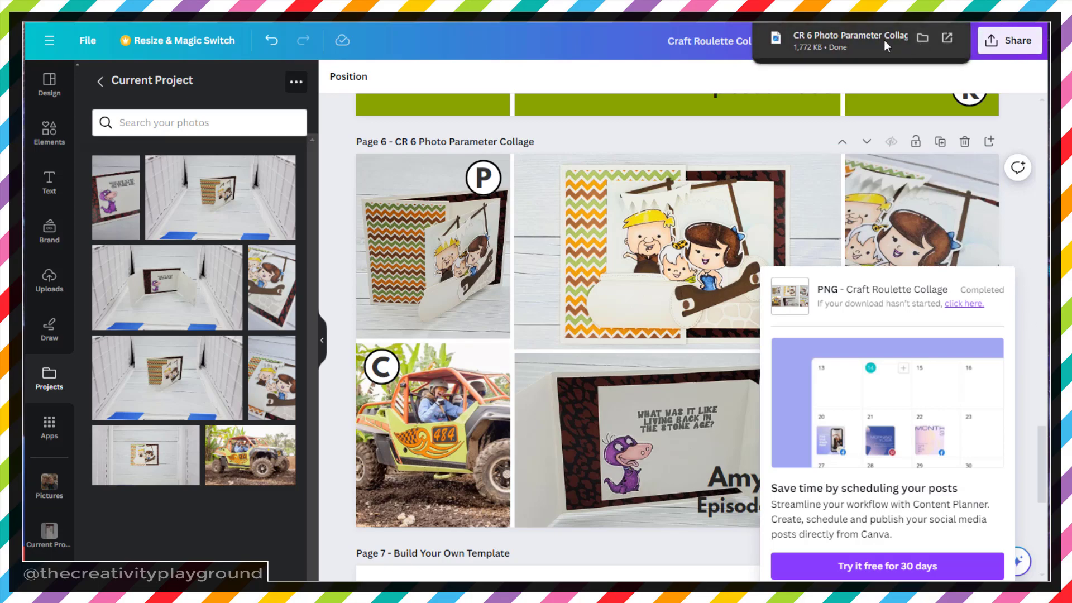
pyautogui.click(899, 38)
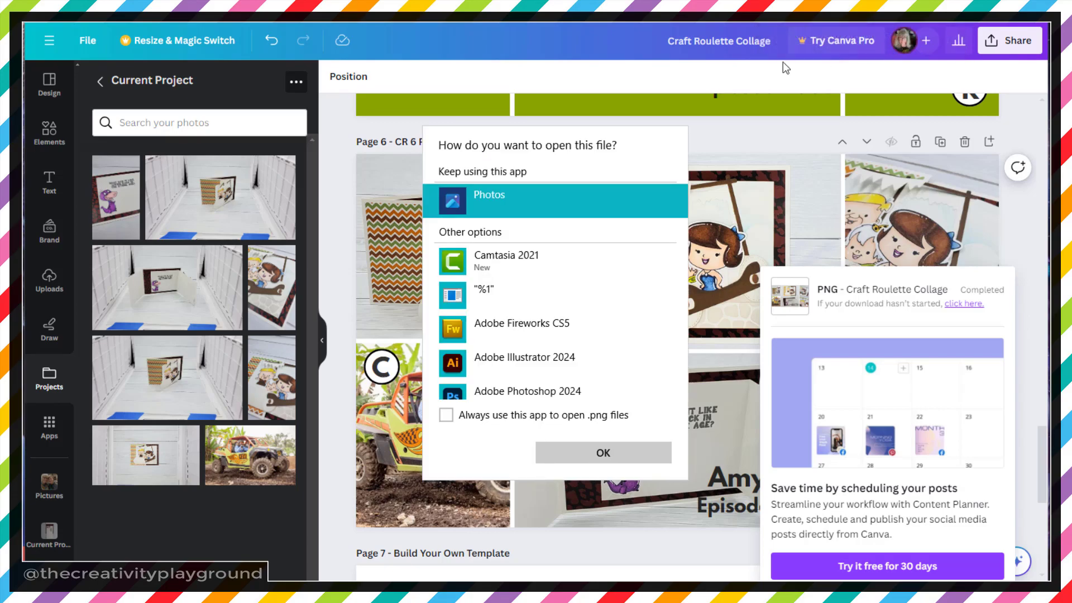
pyautogui.click(600, 452)
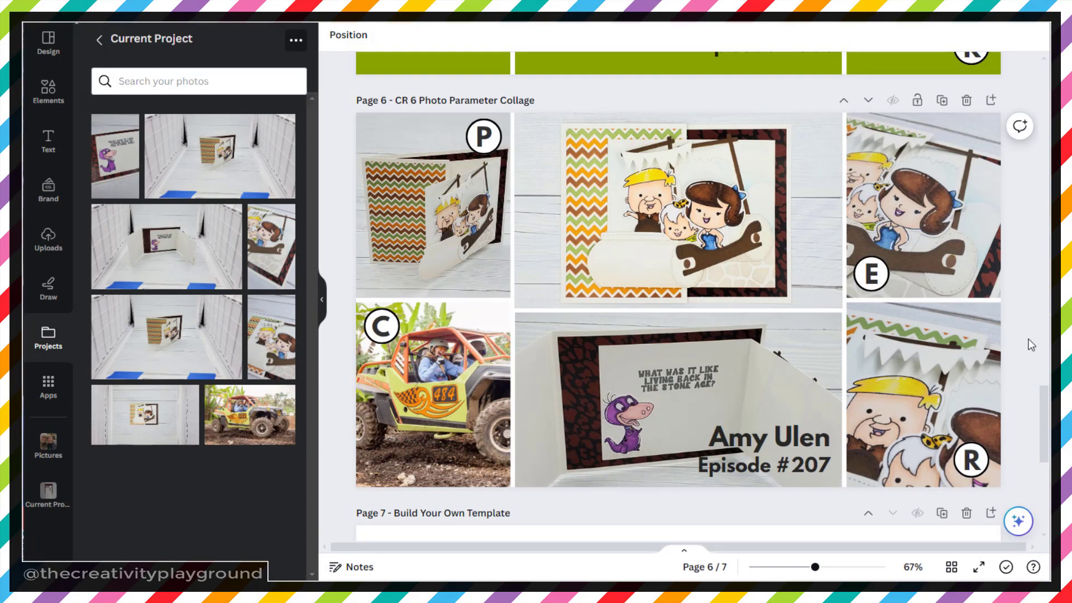
# Bring the blank Build Your Own Template page into a larger view with the side panel collapsed
pyautogui.scroll(-3, 928, 341)
pyautogui.scroll(-3, 928, 340)
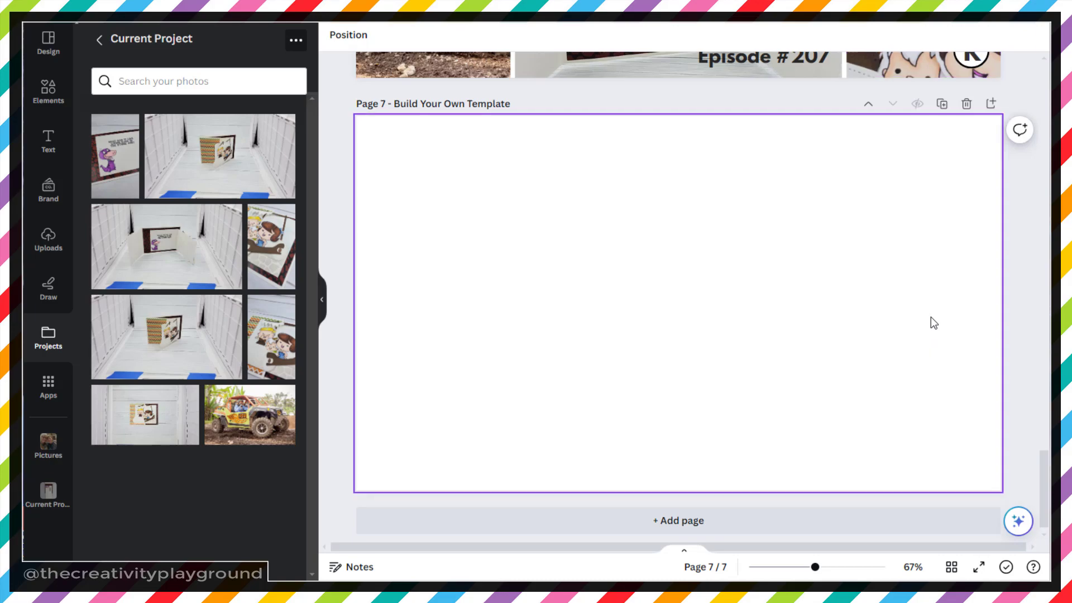
pyautogui.click(323, 300)
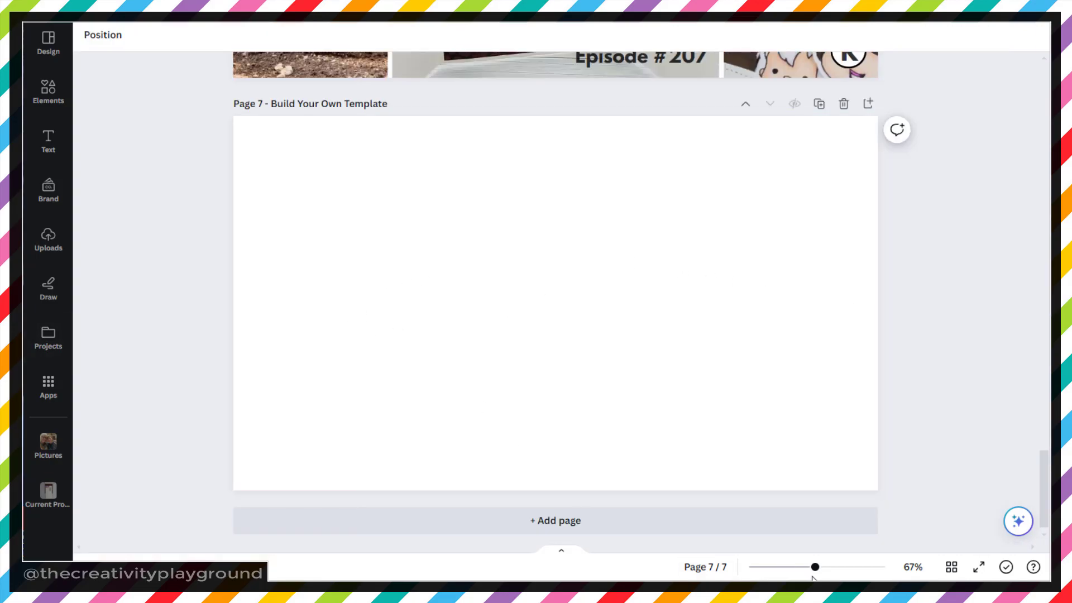
pyautogui.moveTo(815, 569); pyautogui.dragTo(823, 568)
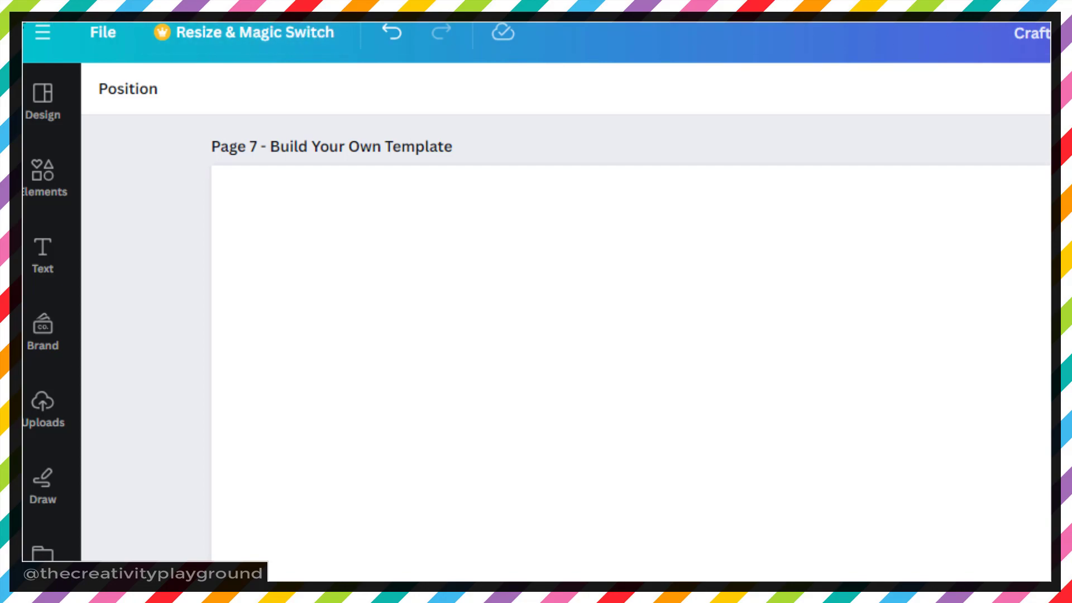
# Enter a custom size of 1420 × 825 px for a new design and dismiss it without creating the design
pyautogui.click(34, 32)
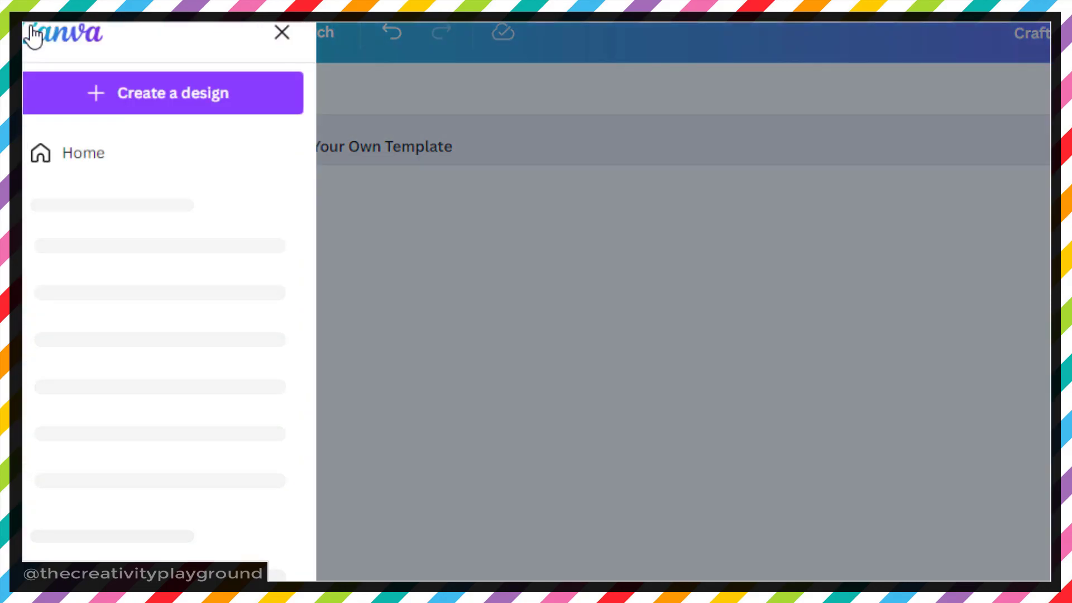
pyautogui.click(166, 105)
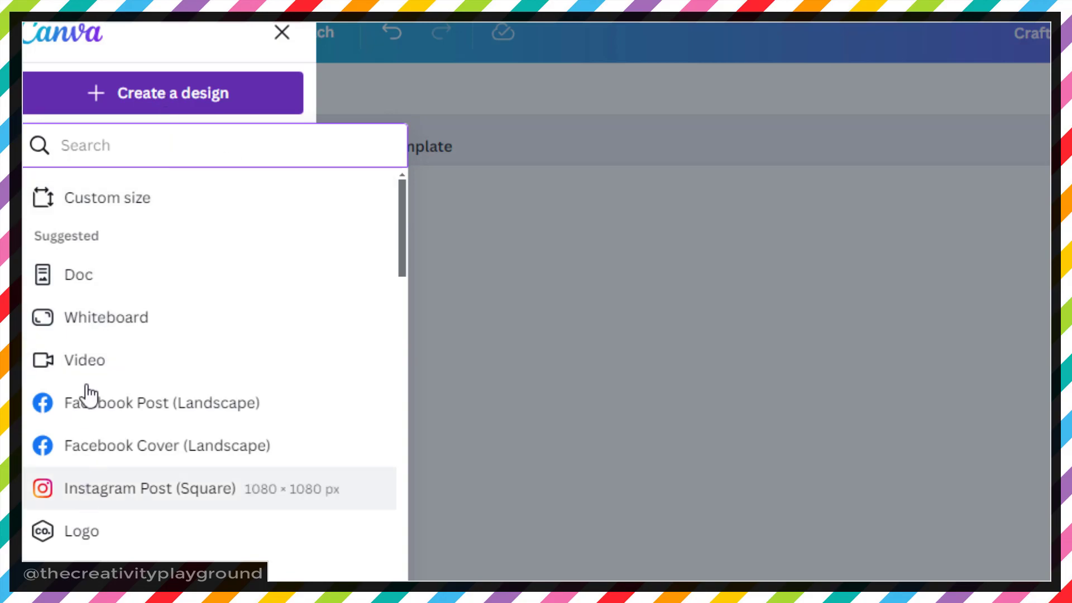
pyautogui.click(103, 201)
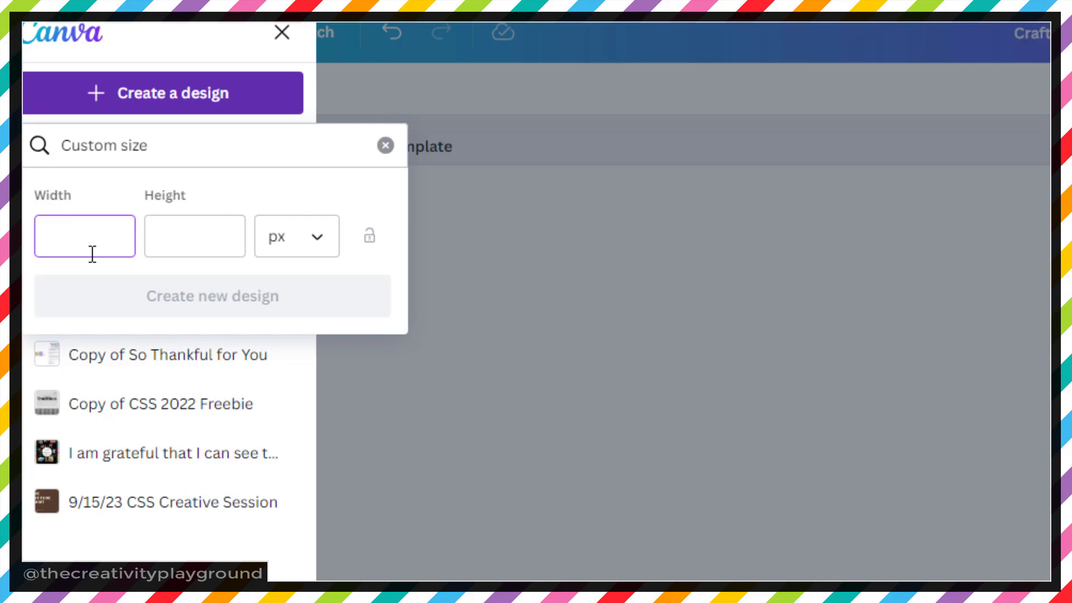
pyautogui.write('1420')
pyautogui.click(215, 234)
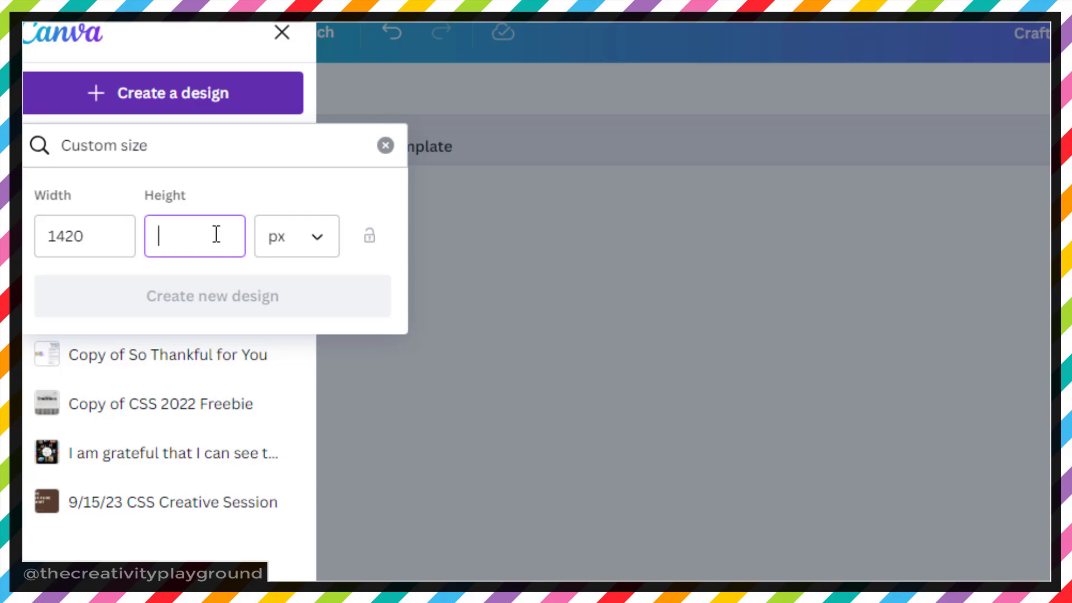
pyautogui.write('825')
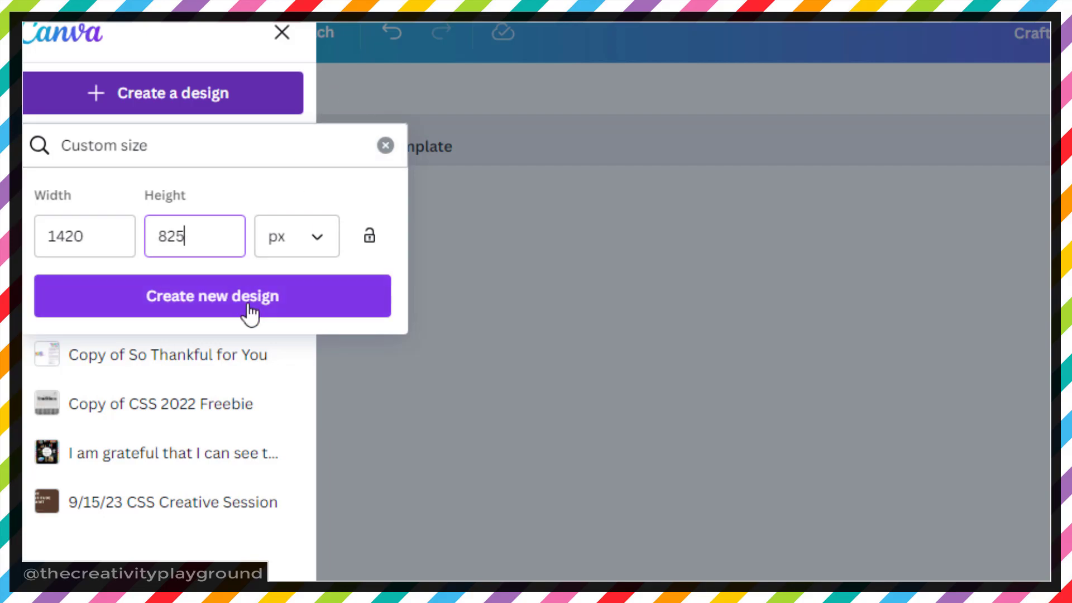
pyautogui.click(385, 146)
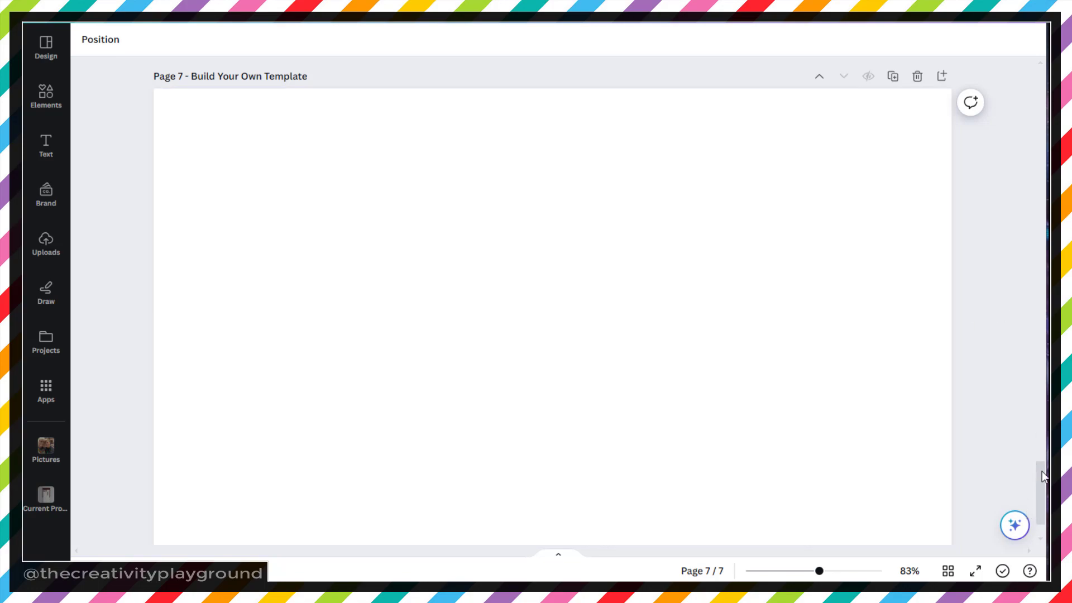
# Add a grid with two frames above one wide frame to the Build Your Own Template page
pyautogui.scroll(-1, 1042, 476)
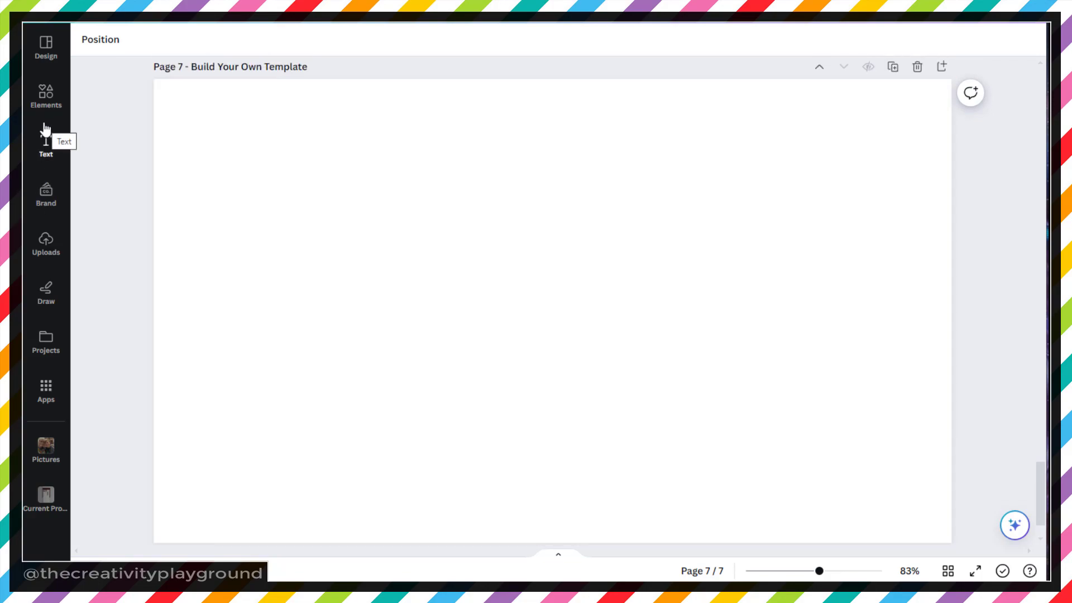
pyautogui.click(42, 101)
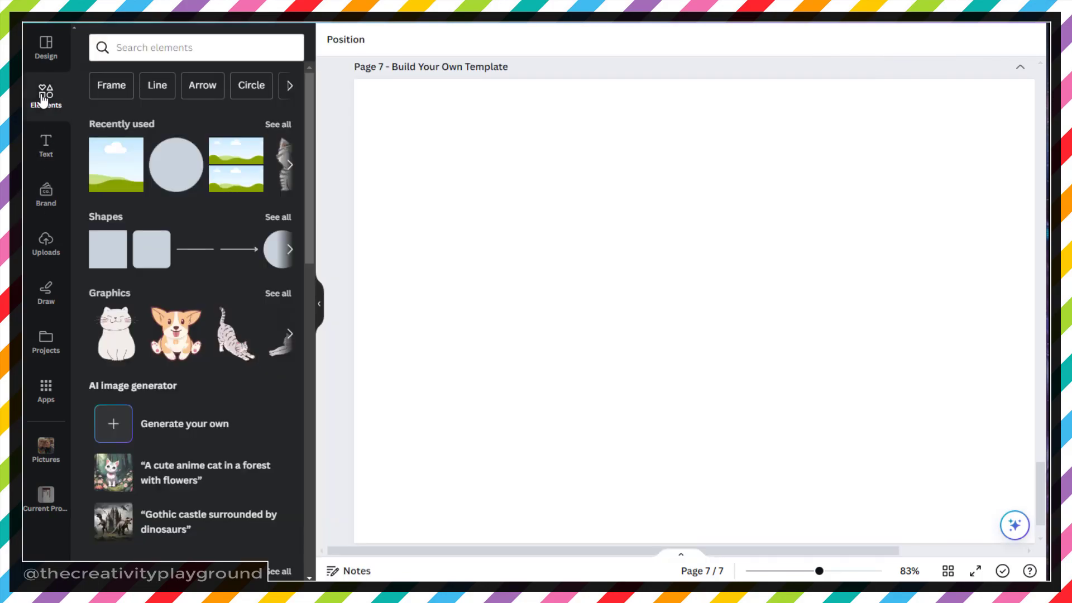
pyautogui.scroll(-5, 132, 238)
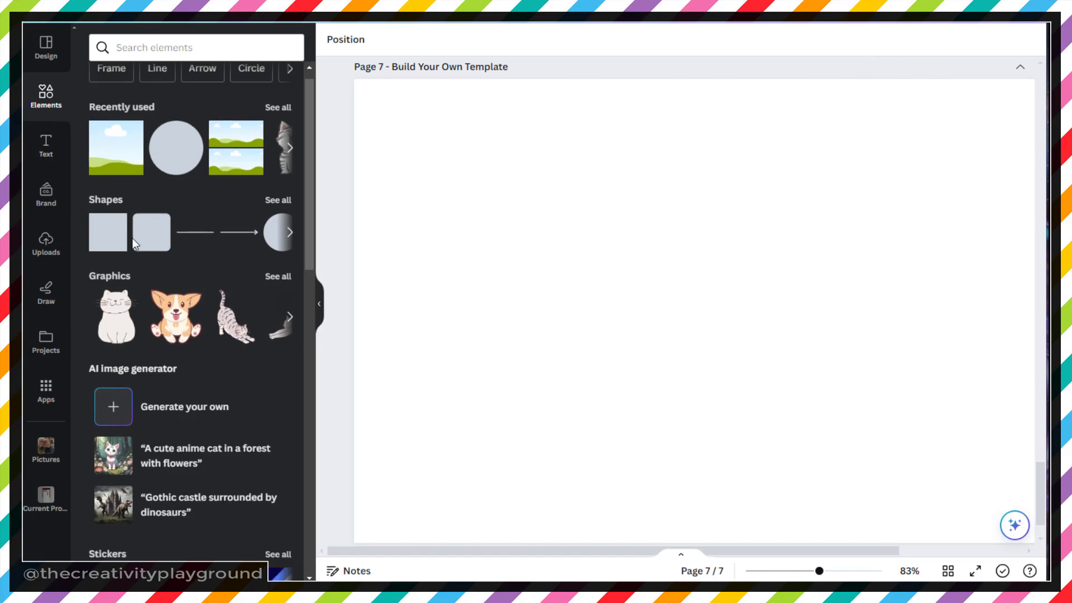
pyautogui.scroll(-12, 132, 238)
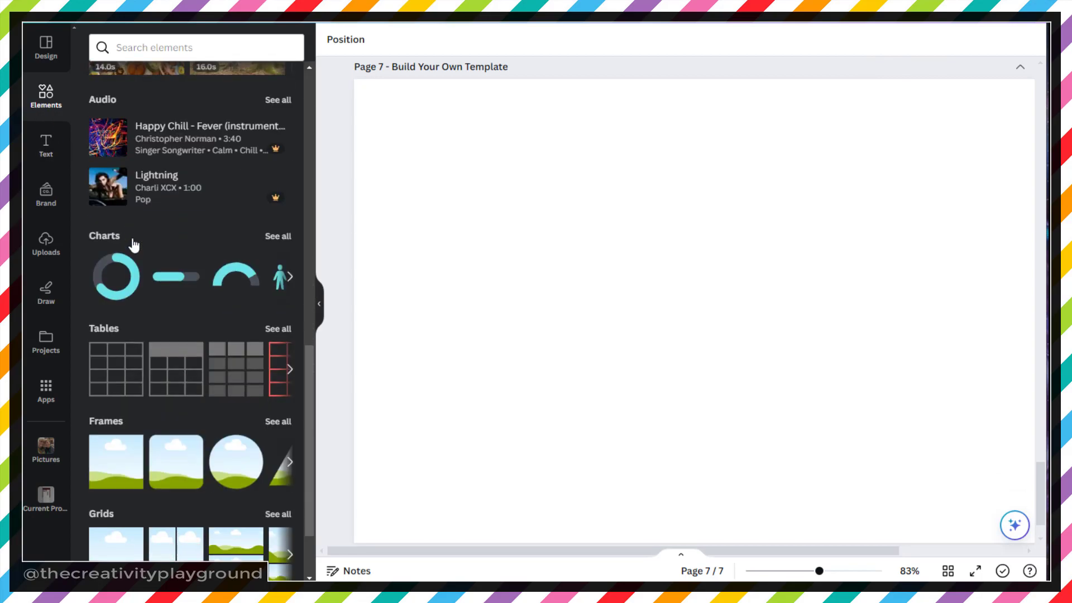
pyautogui.scroll(-2, 134, 244)
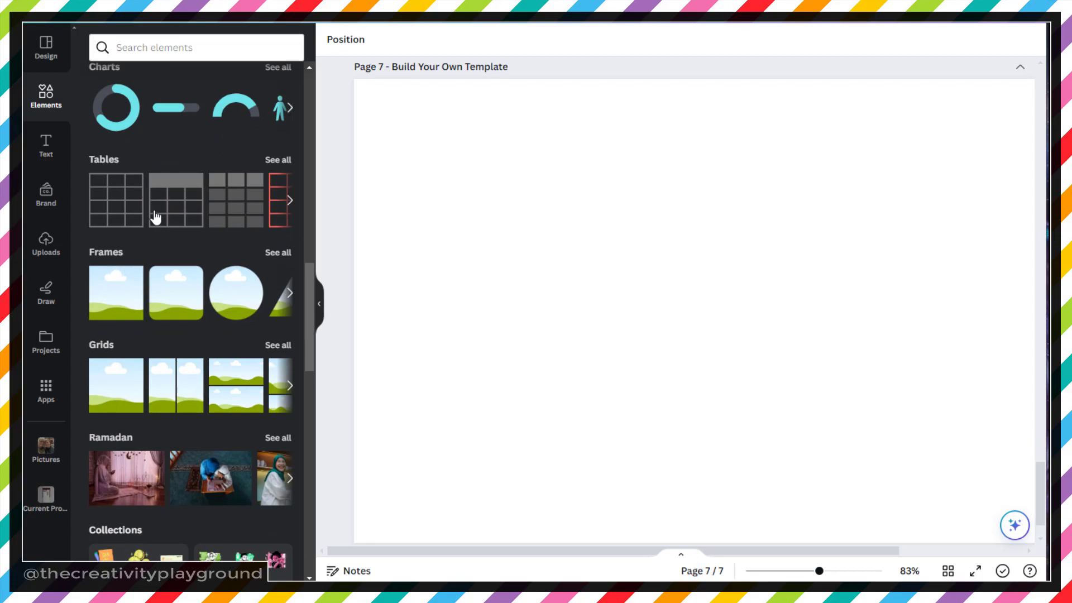
pyautogui.click(276, 348)
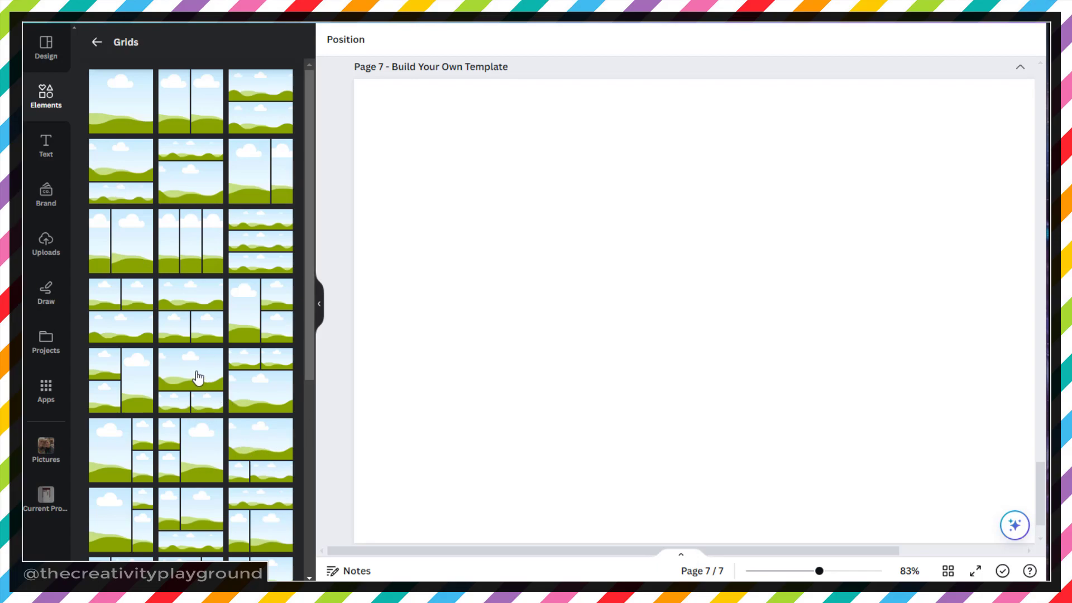
pyautogui.click(265, 395)
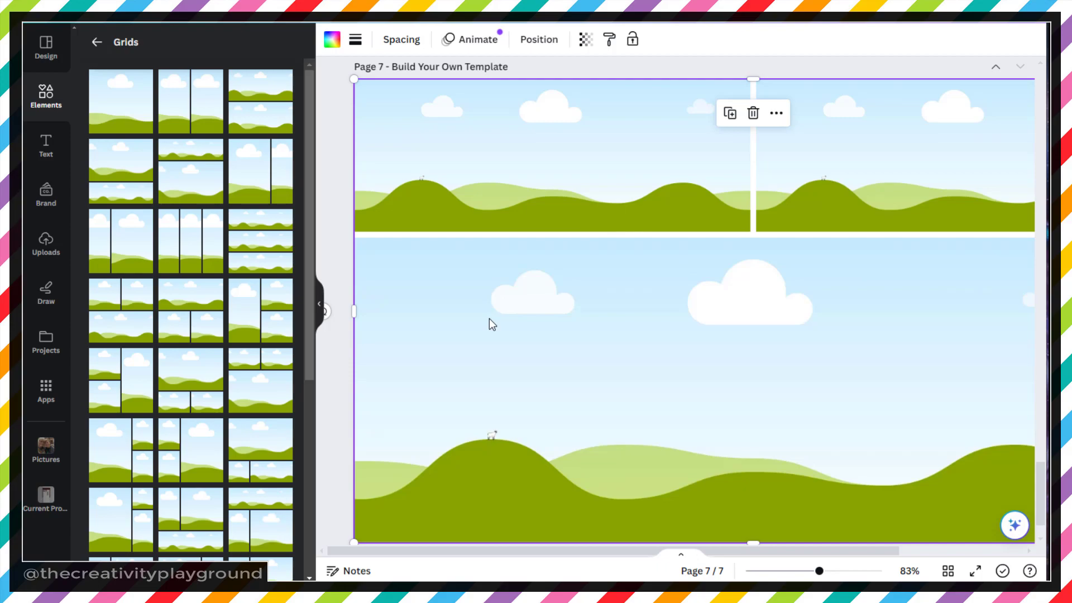
# Replace the three-frame grid on the Build Your Own Template page with a single-frame grid filling the page
pyautogui.moveTo(821, 574); pyautogui.dragTo(811, 576)
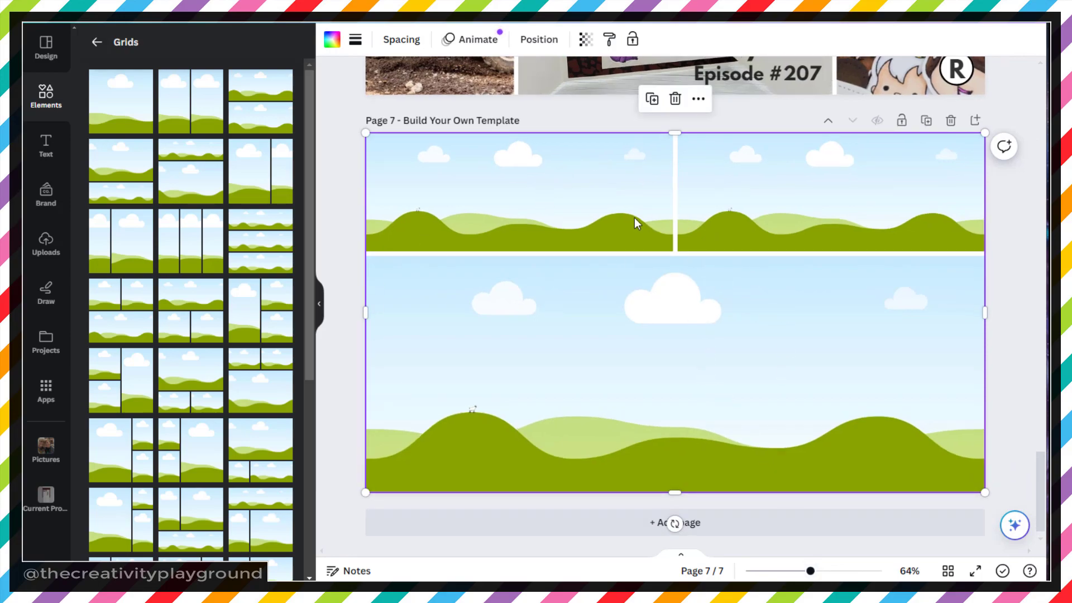
pyautogui.click(668, 276)
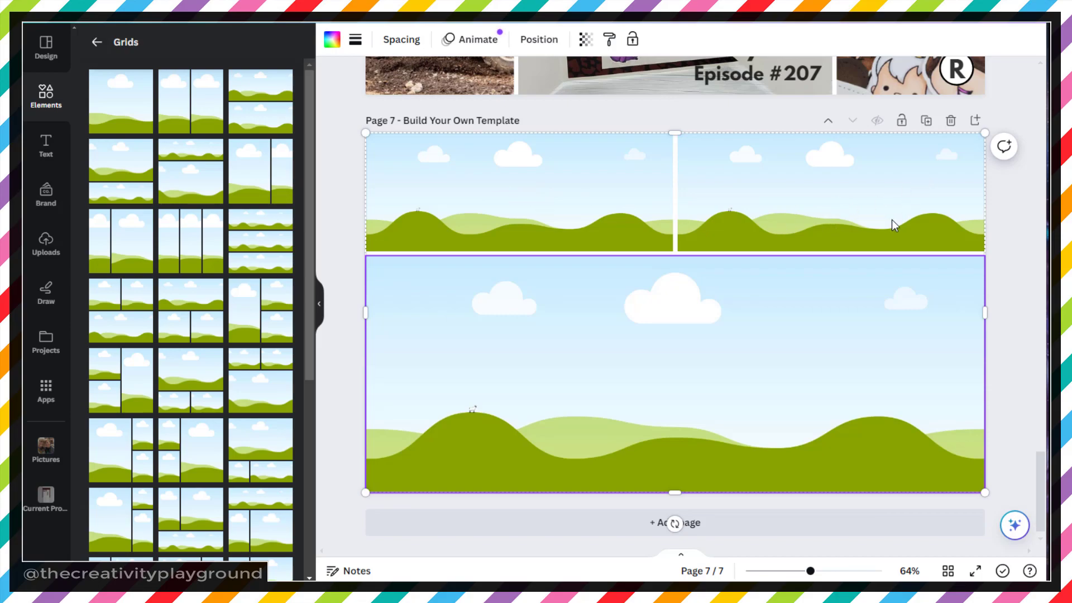
pyautogui.press('Delete')
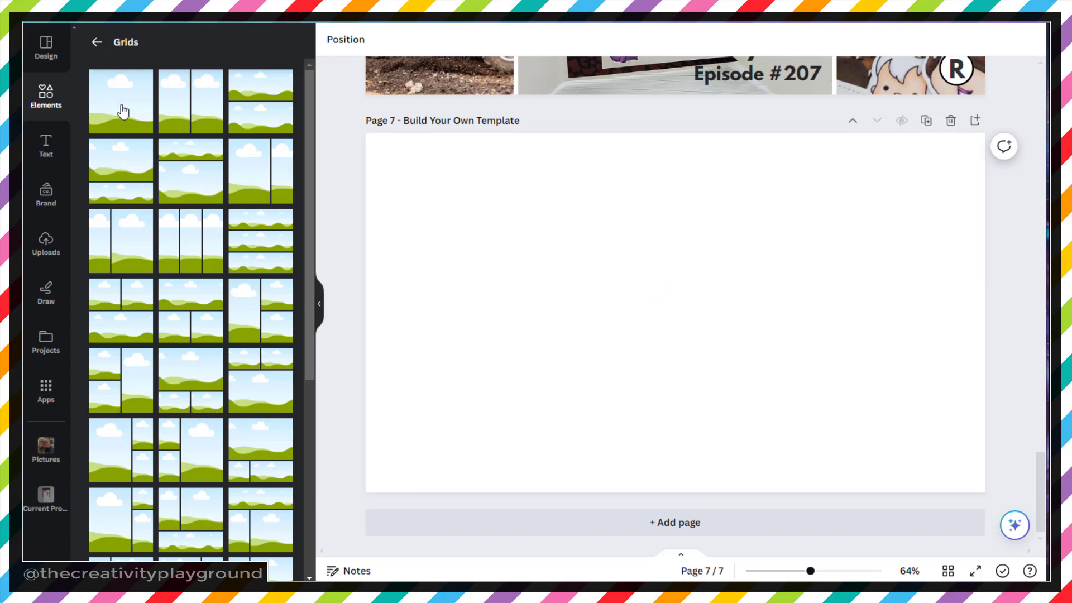
pyautogui.moveTo(117, 108); pyautogui.dragTo(569, 233)
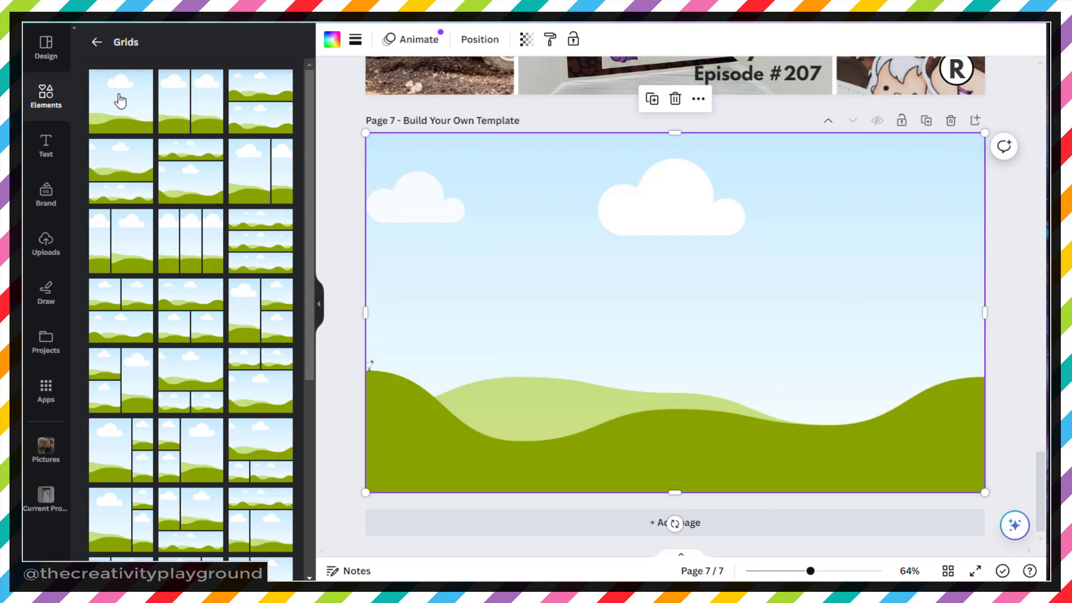
# Narrow the frame from both sides to a full-height column about 655 px wide near the middle of the page
pyautogui.moveTo(367, 313); pyautogui.dragTo(565, 332)
pyautogui.moveTo(985, 313); pyautogui.dragTo(808, 320)
pyautogui.moveTo(550, 313); pyautogui.dragTo(530, 312)
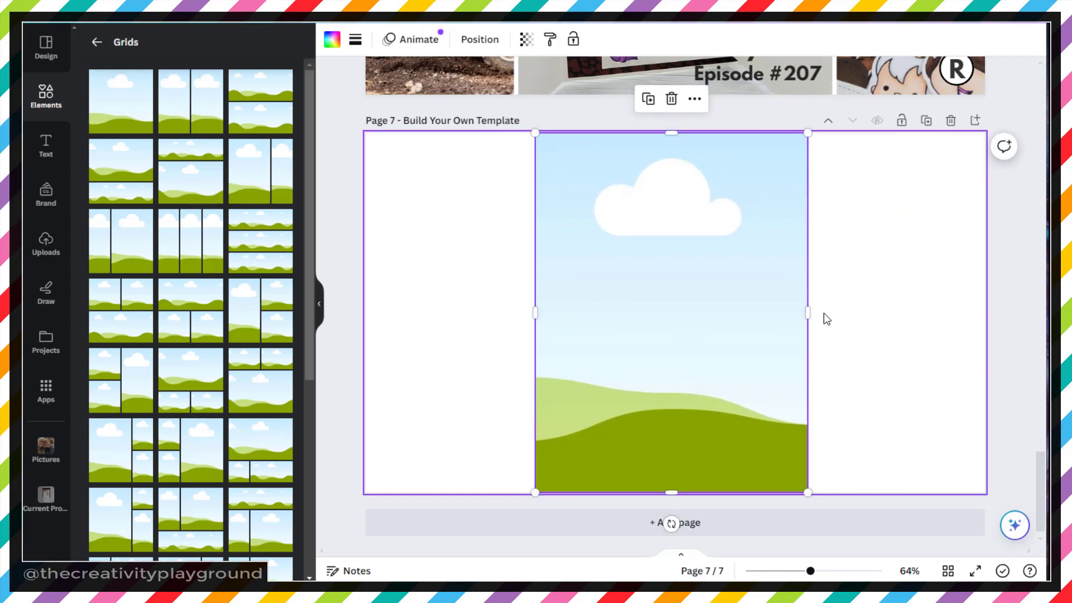
pyautogui.moveTo(808, 313); pyautogui.dragTo(821, 313)
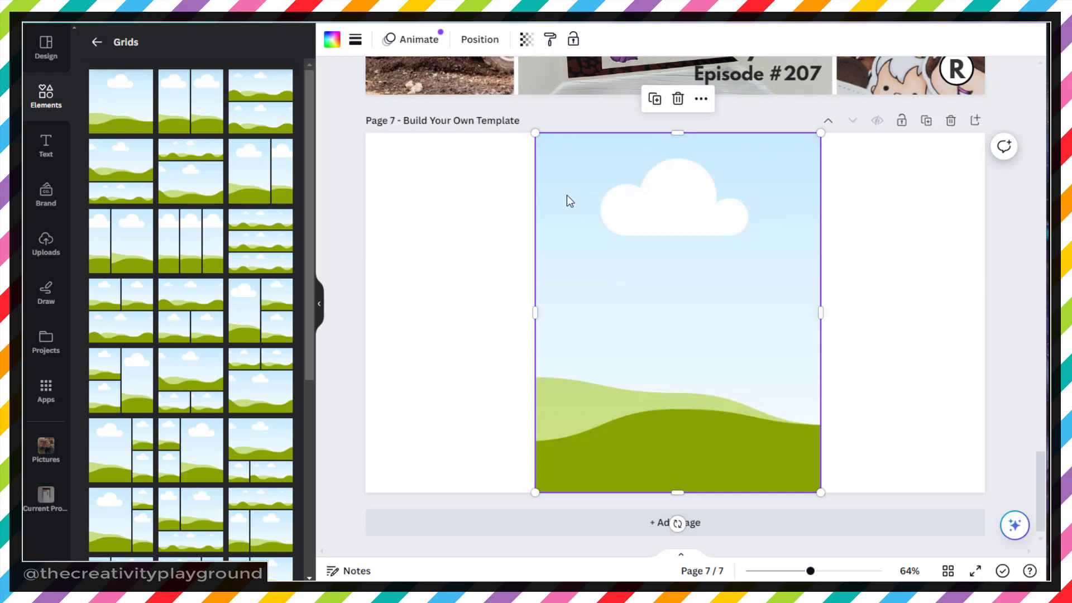
# Set the frame's width to 600 px and centre it horizontally on the page
pyautogui.click(472, 42)
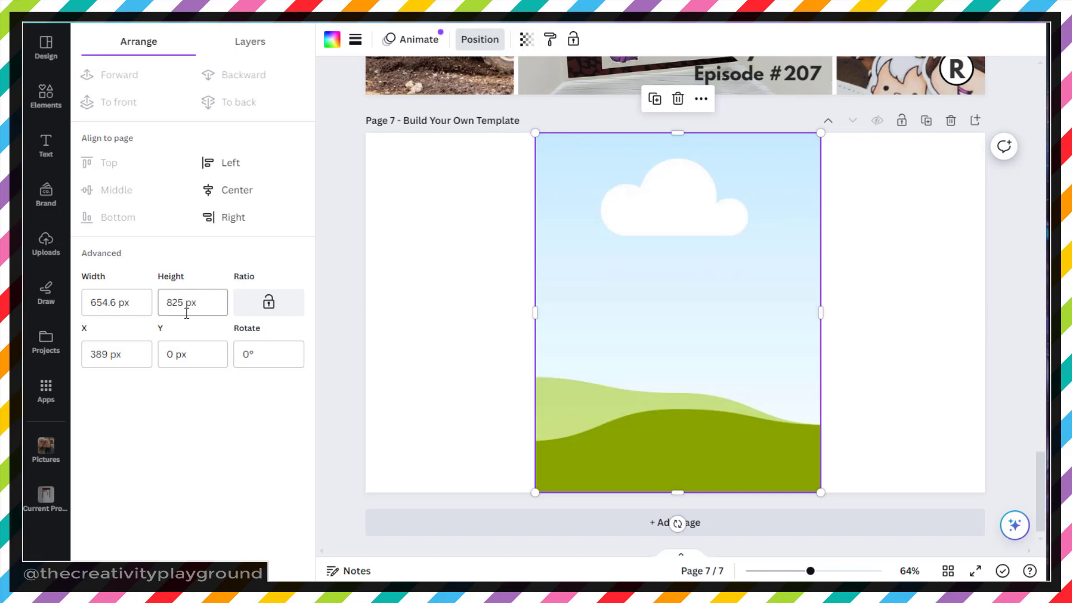
pyautogui.click(92, 302)
pyautogui.moveTo(138, 302); pyautogui.dragTo(76, 313)
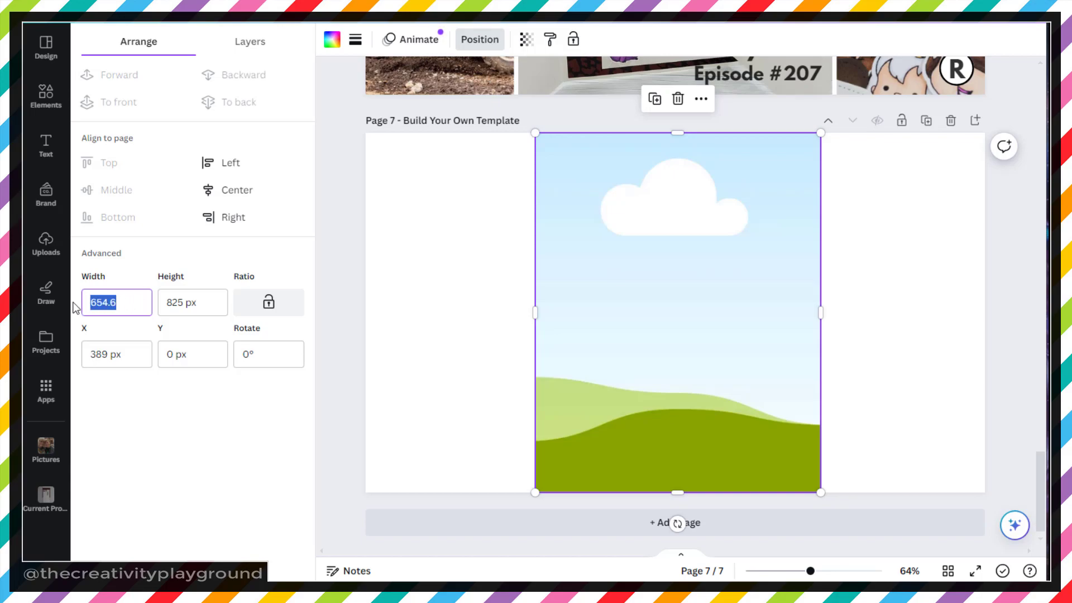
pyautogui.write('600')
pyautogui.press('Return')
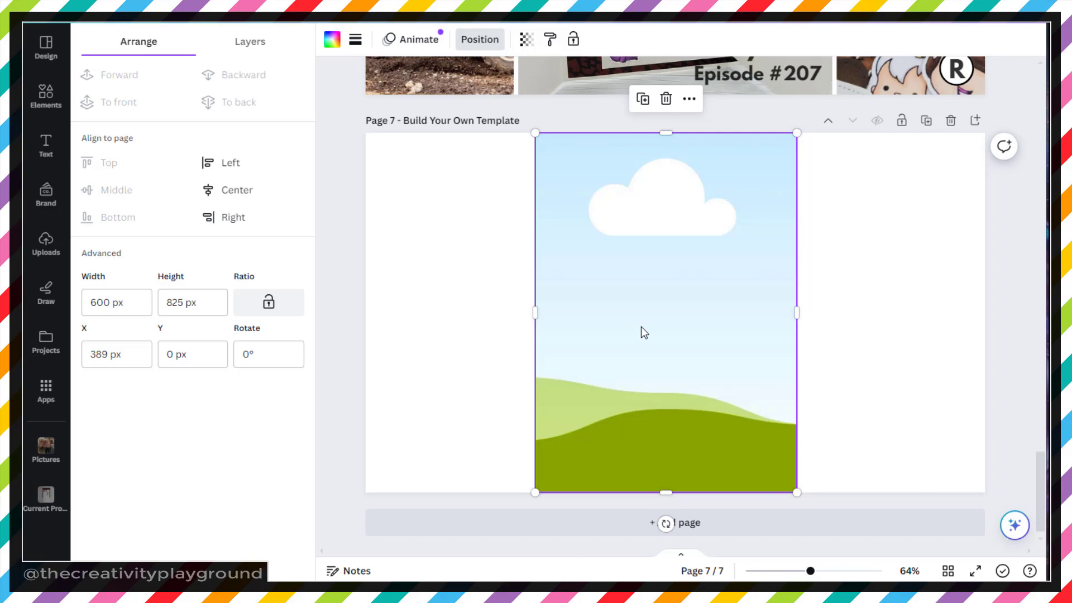
pyautogui.moveTo(641, 327)
pyautogui.mouseDown()
pyautogui.moveTo(655, 324)
pyautogui.moveTo(646, 328)
pyautogui.mouseUp()
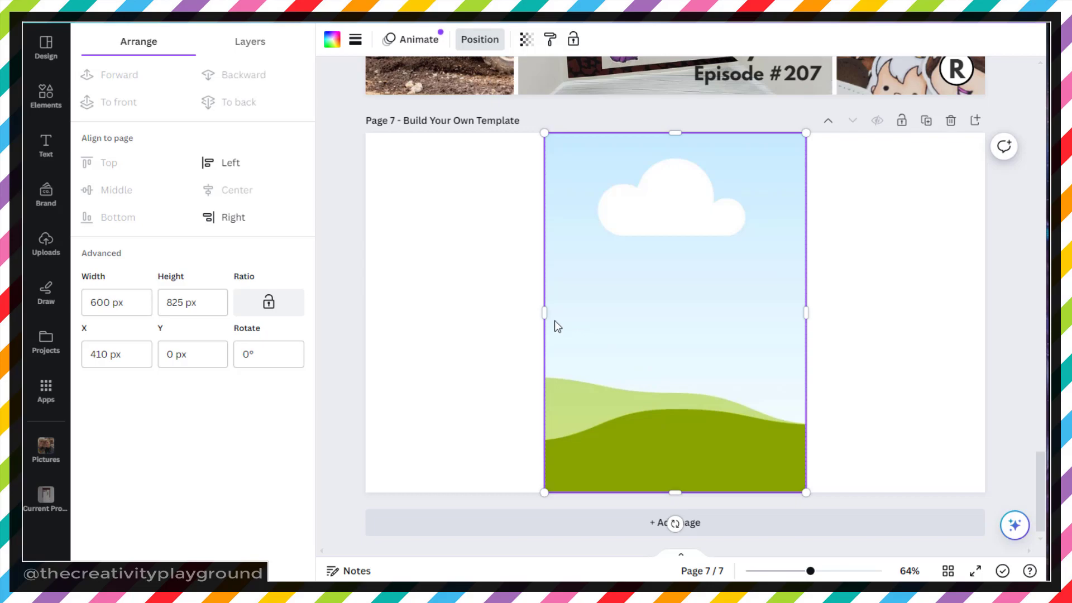
# Widen the frame on both sides to about 909 px, keeping white margins on either side
pyautogui.moveTo(545, 313); pyautogui.dragTo(478, 312)
pyautogui.moveTo(808, 313); pyautogui.dragTo(873, 313)
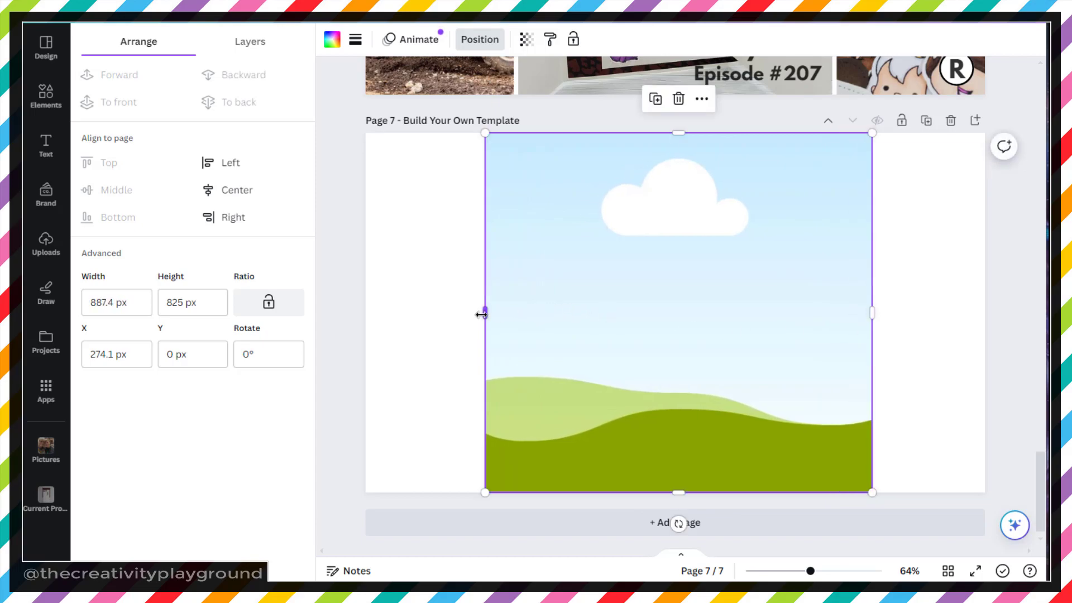
pyautogui.moveTo(485, 315); pyautogui.dragTo(475, 315)
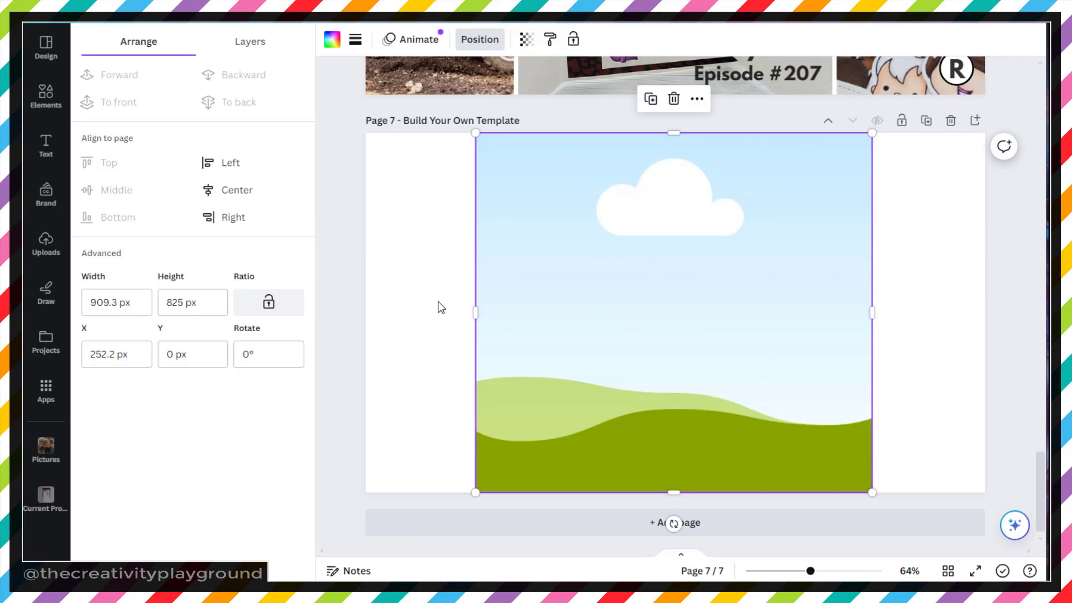
pyautogui.click(432, 296)
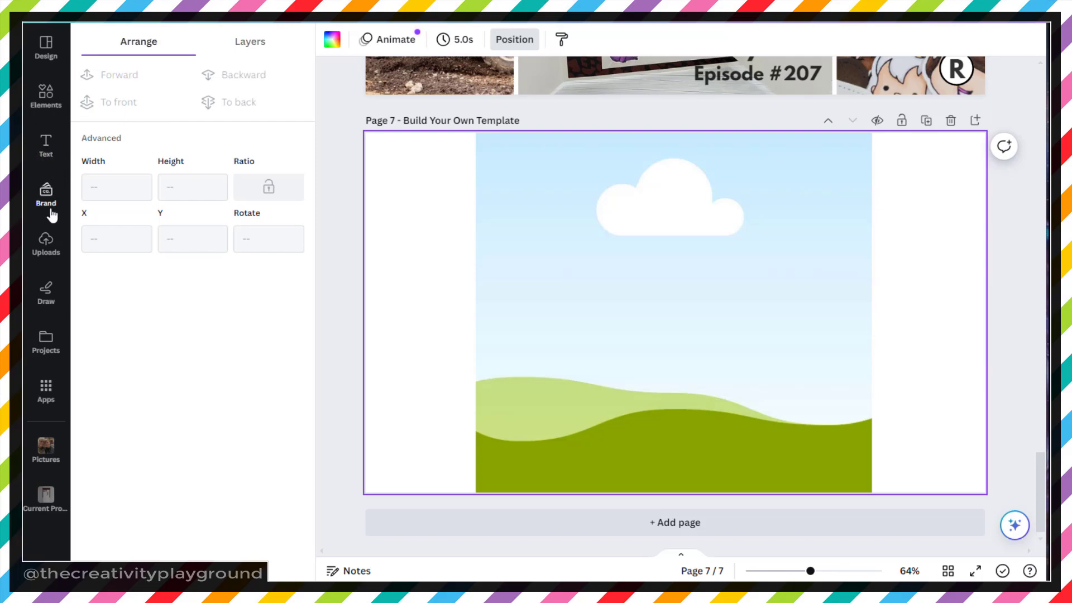
# Add a second single-frame grid, smaller than the page, overlapping the left part of the large frame
pyautogui.click(43, 94)
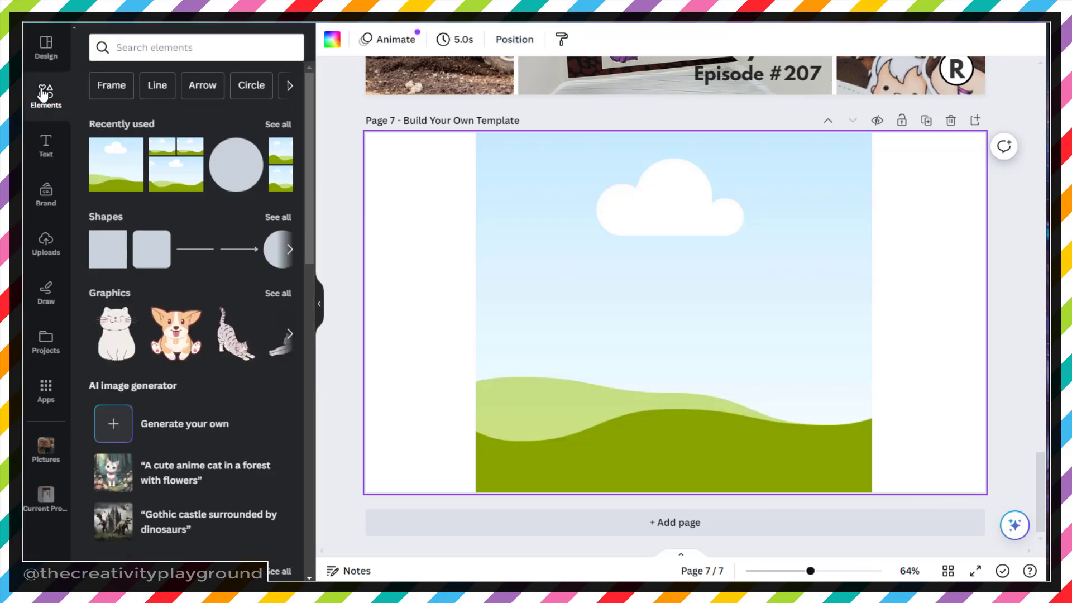
pyautogui.moveTo(118, 168); pyautogui.dragTo(454, 197)
pyautogui.moveTo(446, 251); pyautogui.dragTo(675, 295)
pyautogui.moveTo(890, 354); pyautogui.dragTo(595, 286)
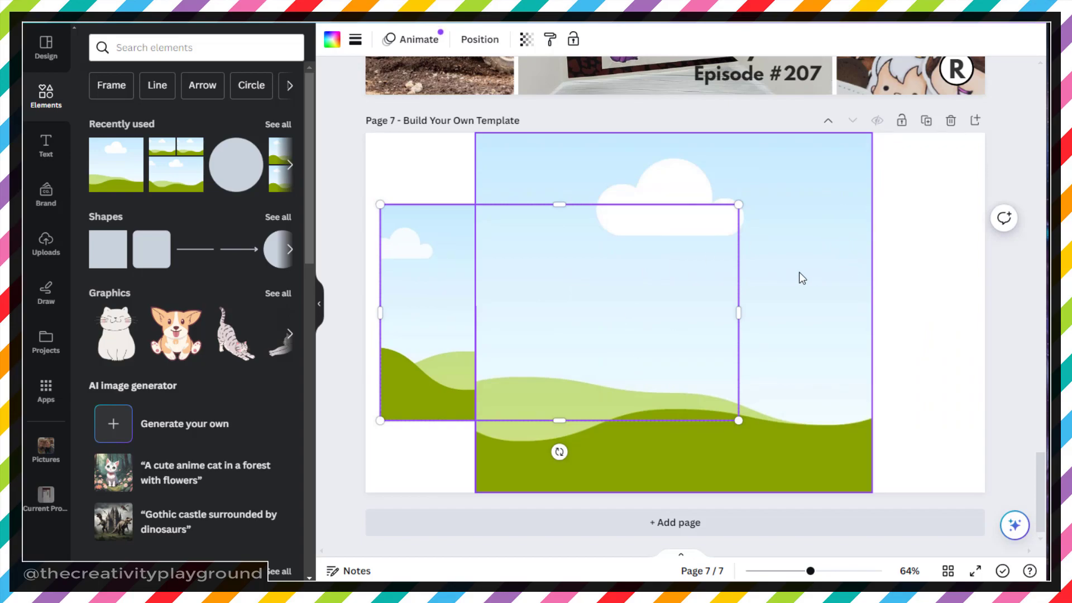
# Bring the second frame in front of the large one, then shrink and place it near the page's upper-left corner
pyautogui.click(480, 39)
pyautogui.click(257, 43)
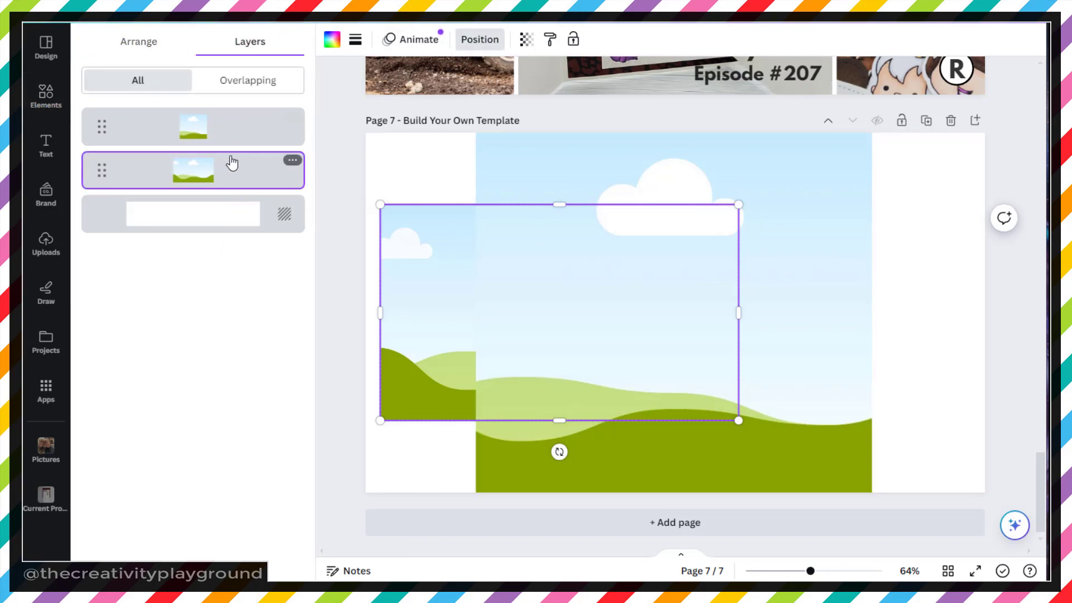
pyautogui.moveTo(234, 171); pyautogui.dragTo(242, 120)
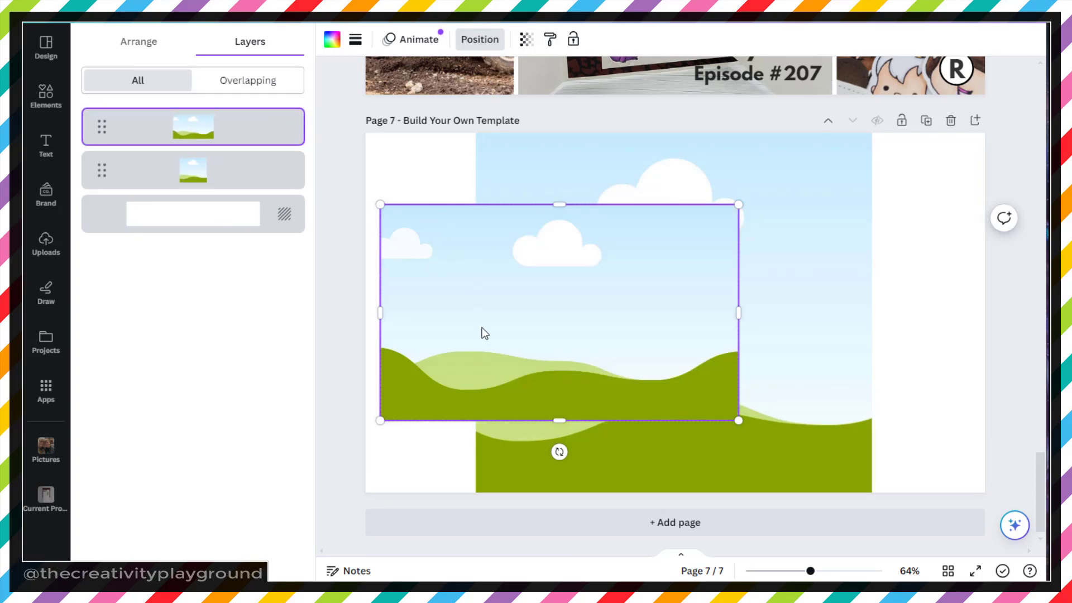
pyautogui.moveTo(481, 307); pyautogui.dragTo(481, 244)
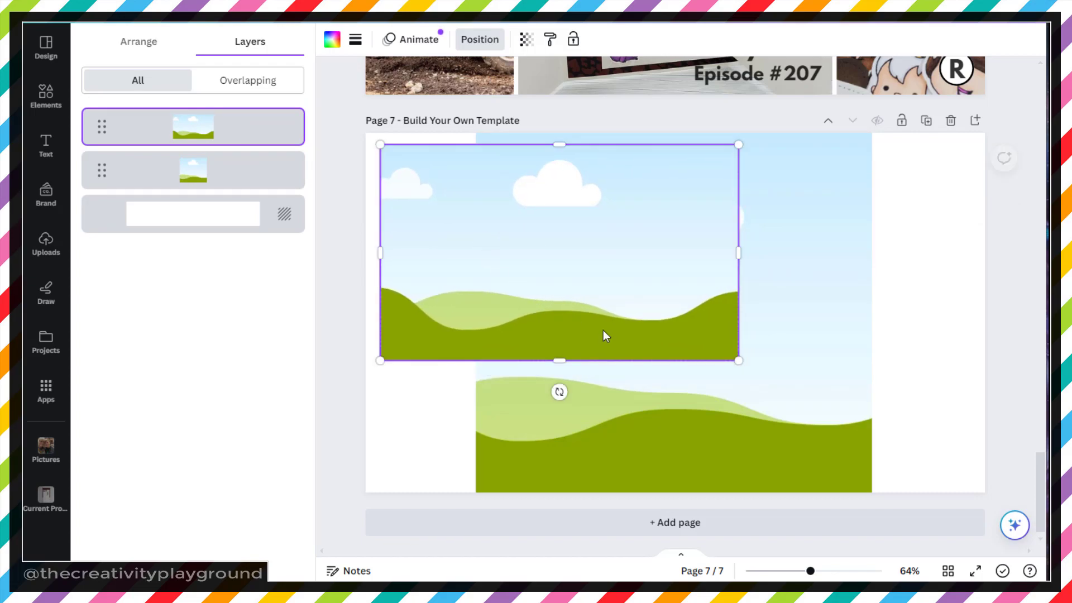
pyautogui.moveTo(738, 361); pyautogui.dragTo(584, 302)
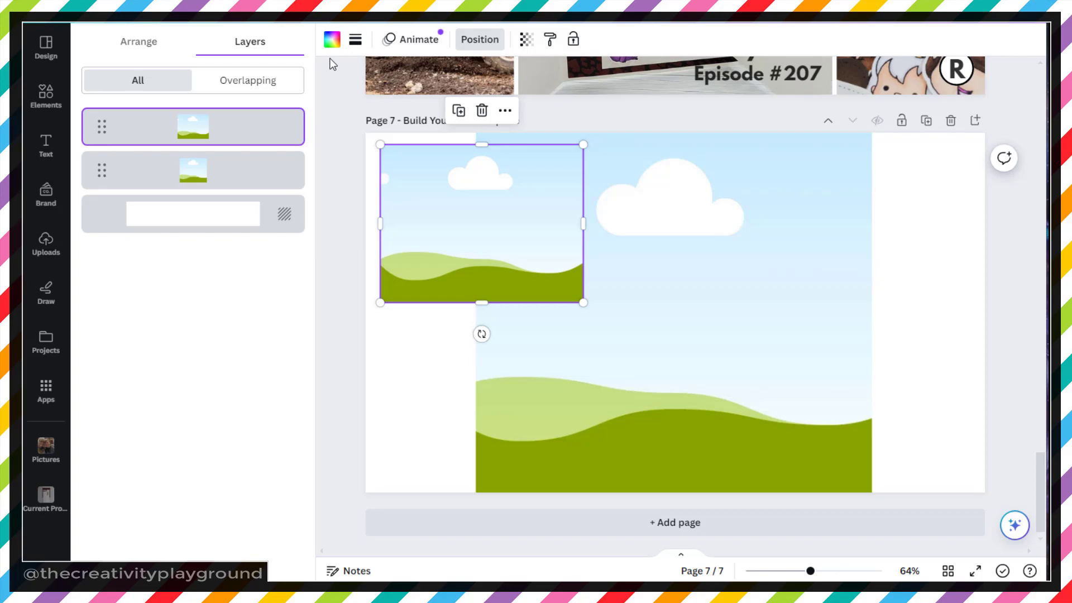
# Give the small frame a solid border slightly thicker than weight 4, coloured with the Brand Kit purple
pyautogui.click(355, 40)
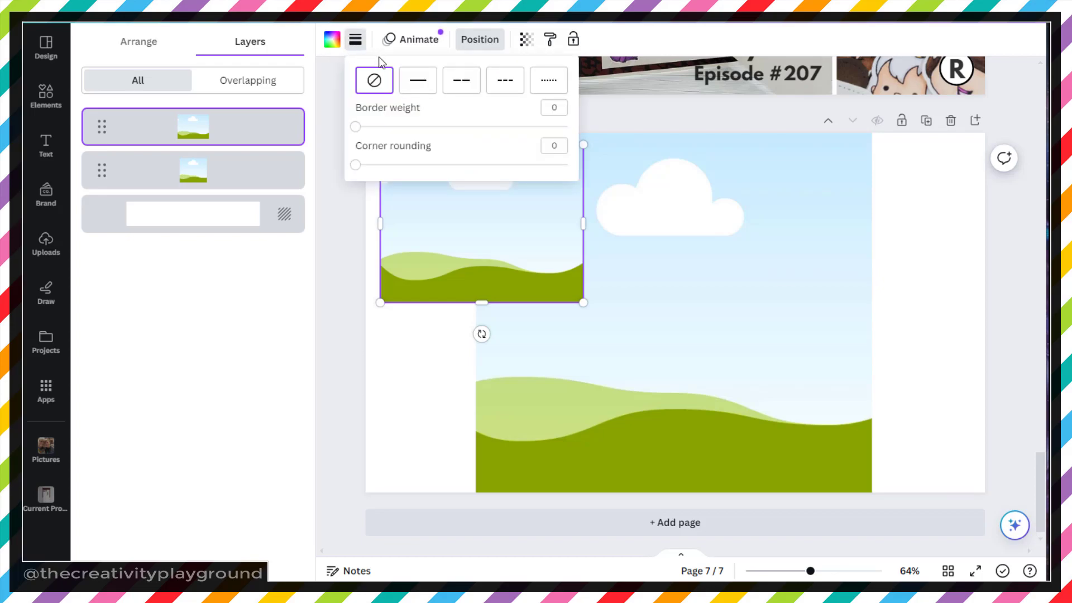
pyautogui.click(419, 84)
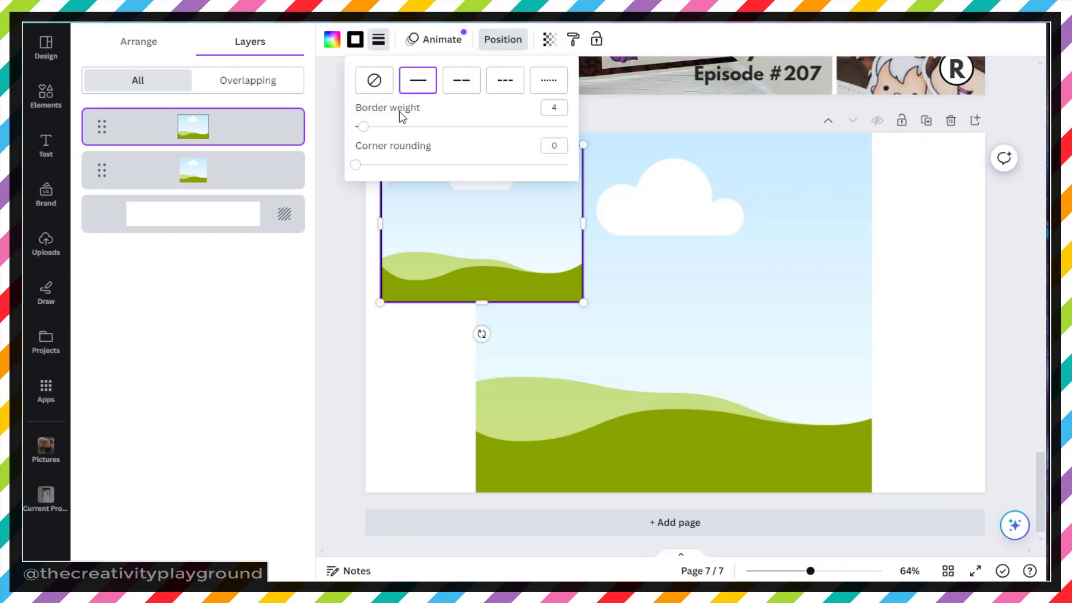
pyautogui.moveTo(362, 132); pyautogui.dragTo(369, 128)
pyautogui.click(355, 39)
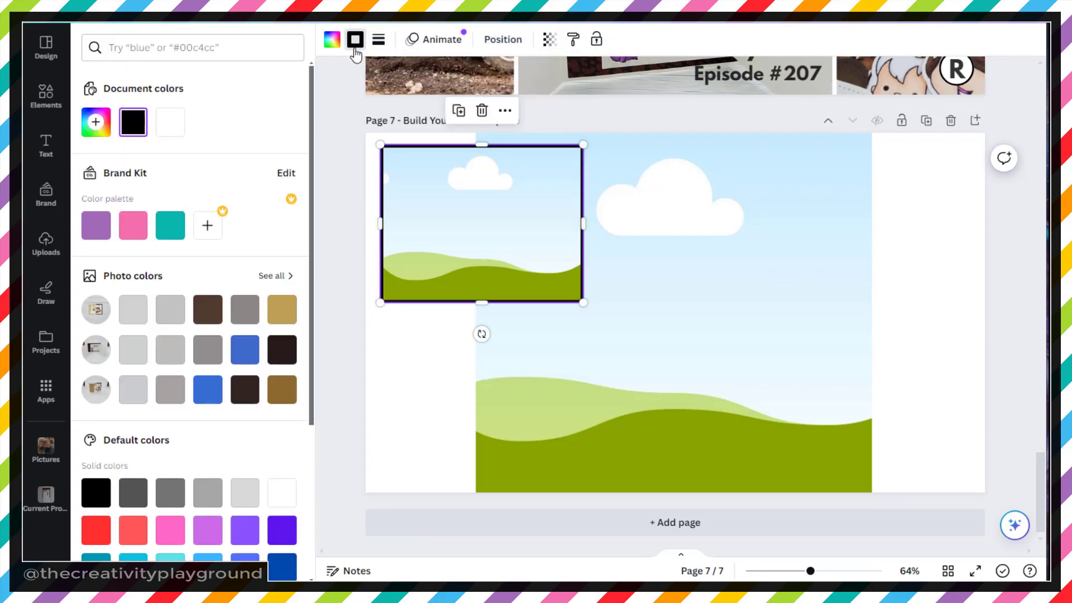
pyautogui.click(96, 228)
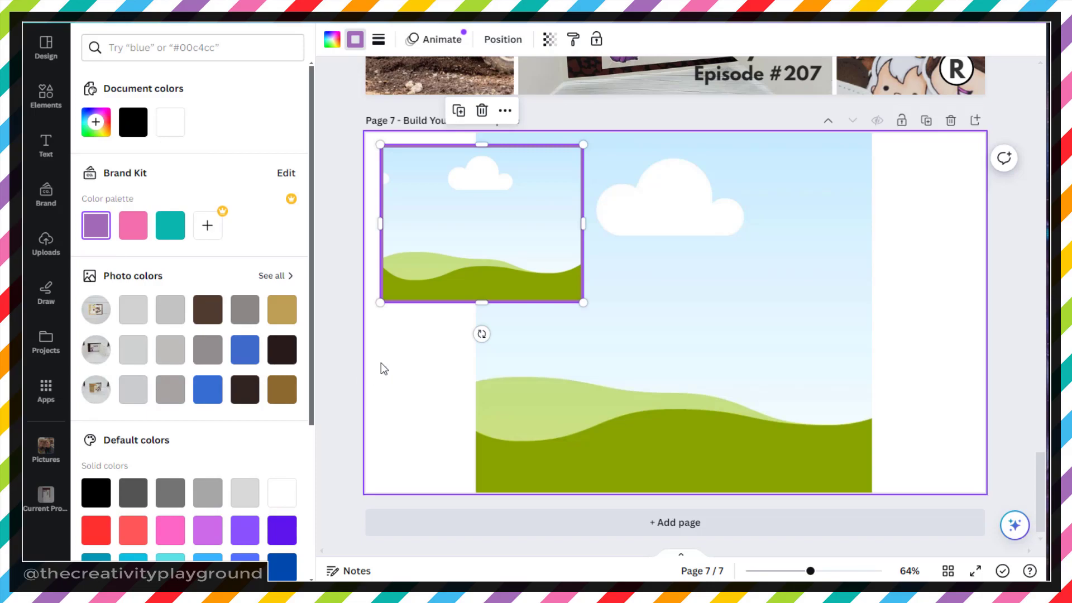
pyautogui.click(398, 350)
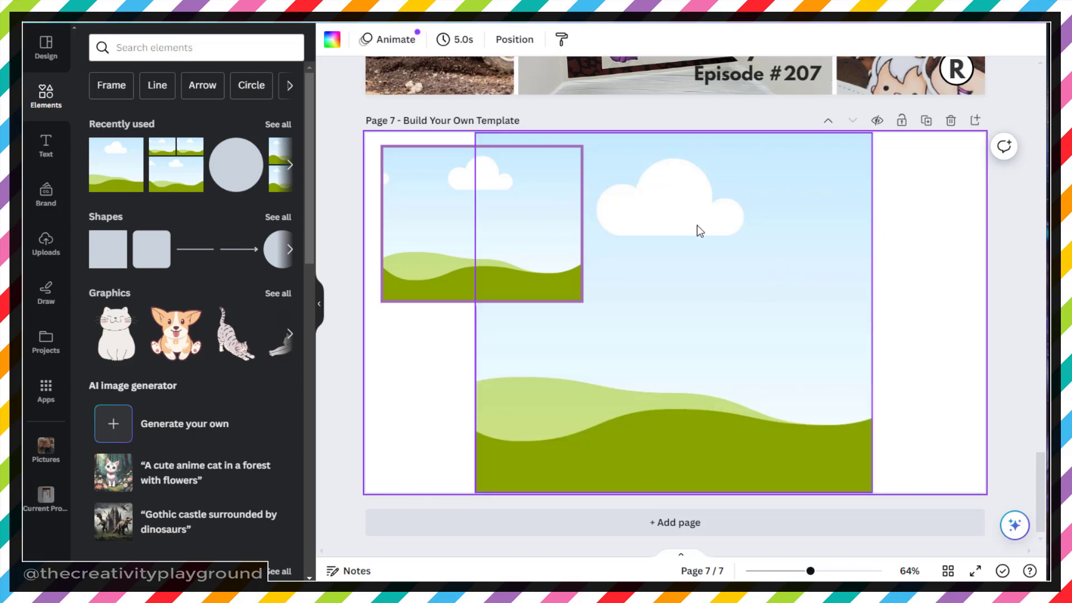
# Fill the large frame with the overhead card photo from Current Project, enlarged and repositioned so the card sits towards the lower right
pyautogui.click(49, 352)
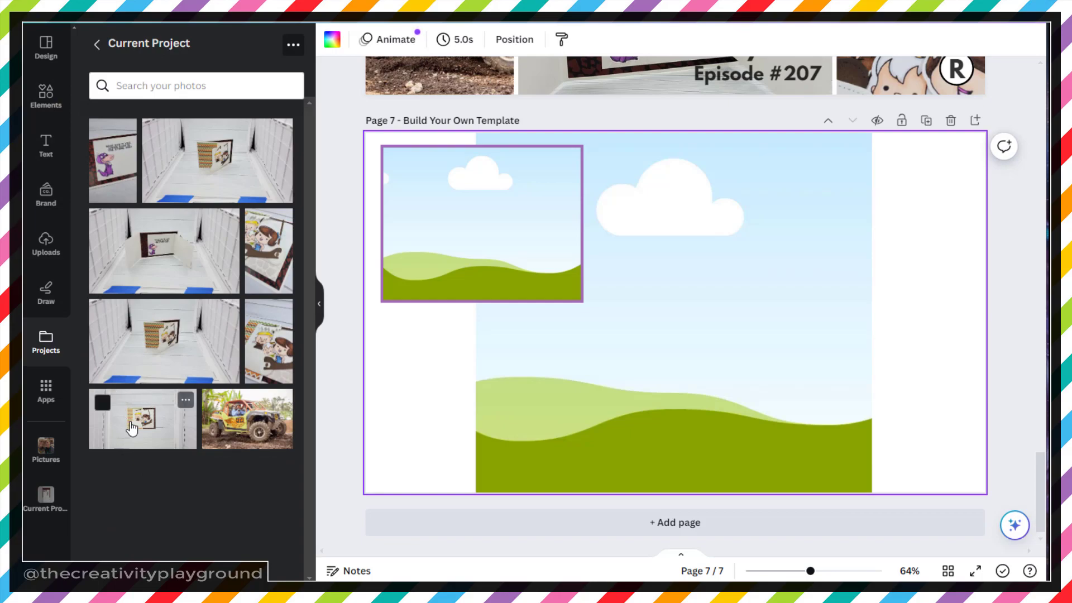
pyautogui.moveTo(132, 427); pyautogui.dragTo(638, 385)
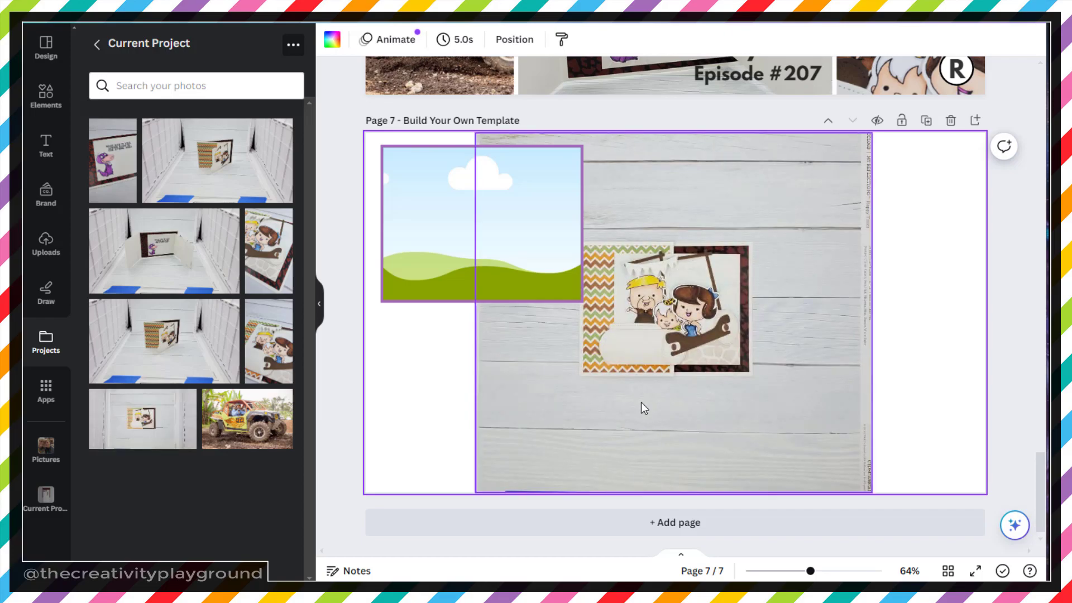
pyautogui.doubleClick(641, 402)
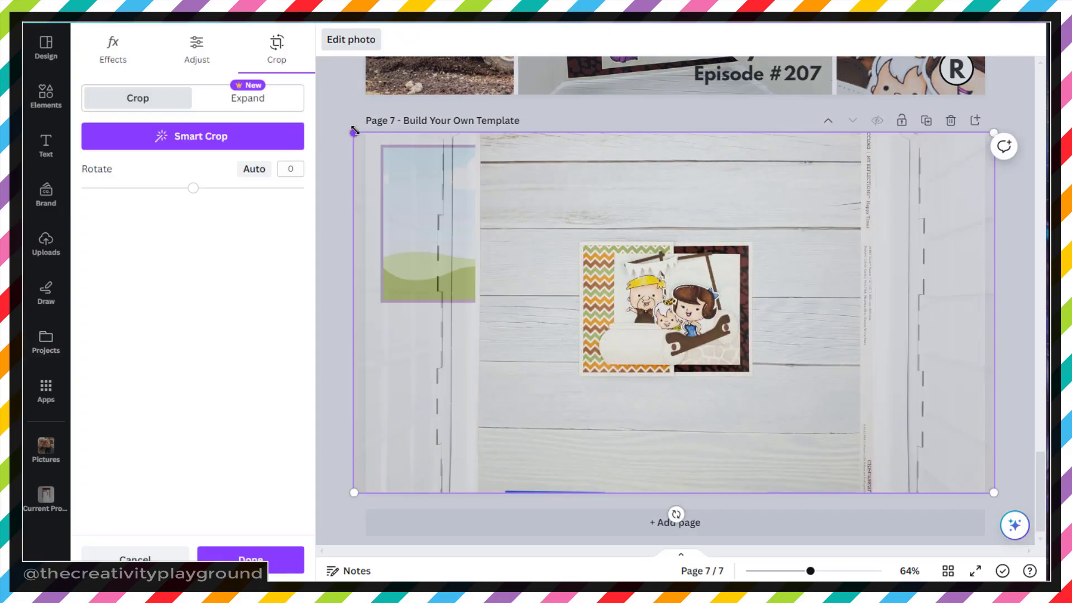
pyautogui.moveTo(166, 99); pyautogui.dragTo(28, 29)
pyautogui.moveTo(577, 292); pyautogui.dragTo(826, 463)
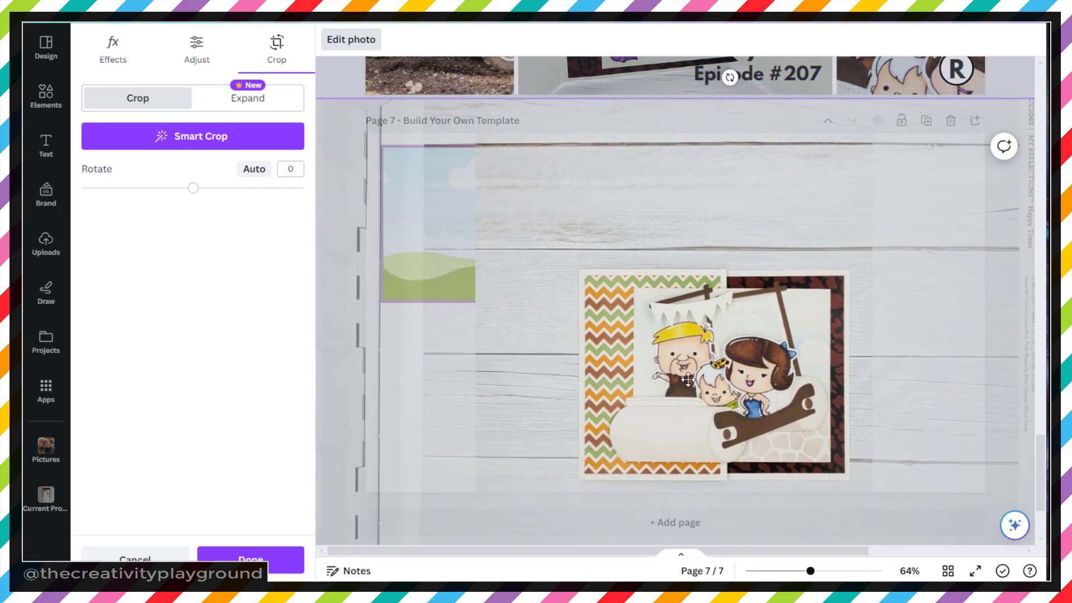
pyautogui.moveTo(576, 295); pyautogui.dragTo(621, 377)
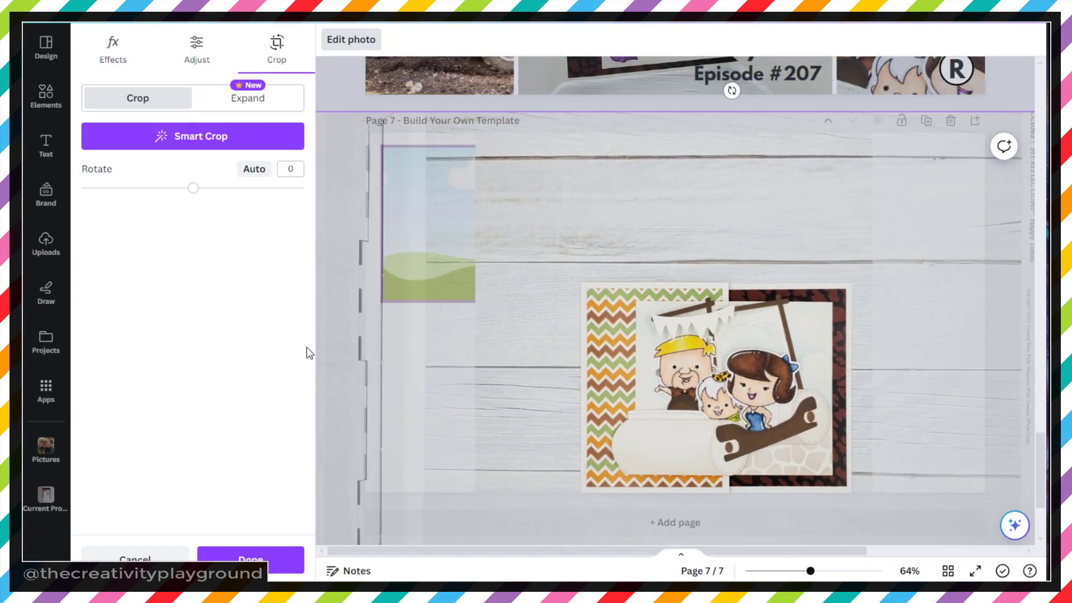
pyautogui.click(246, 558)
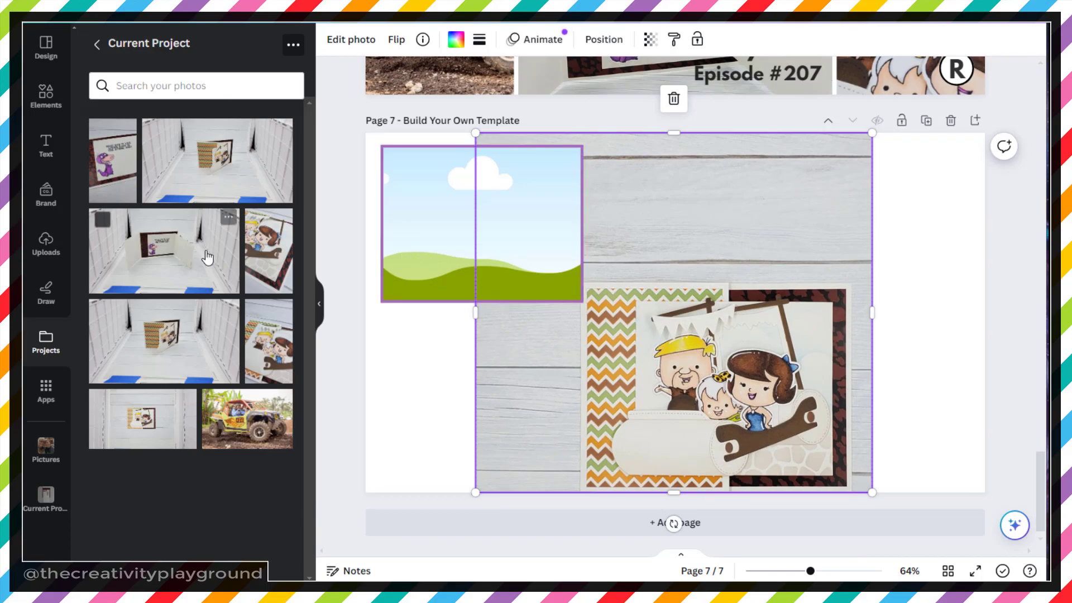
# Fill the small purple-bordered frame with the purple dinosaur photo from Current Project
pyautogui.moveTo(114, 168); pyautogui.dragTo(424, 176)
pyautogui.click(419, 386)
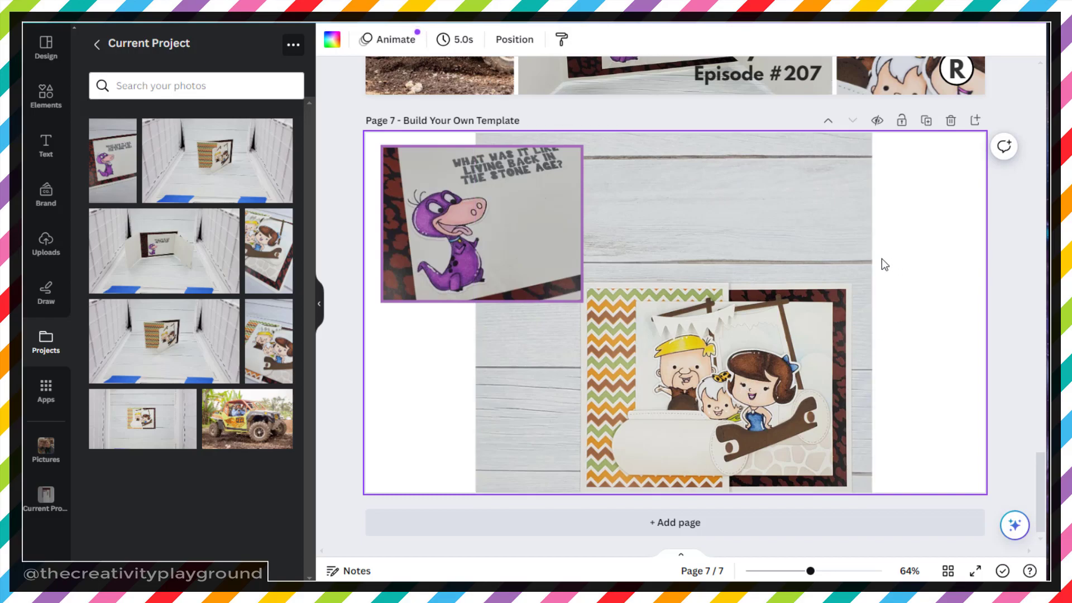
# Shift the large photo frame to the right, widen it on both sides and extend it beyond the page's top edge
pyautogui.moveTo(740, 358); pyautogui.dragTo(774, 354)
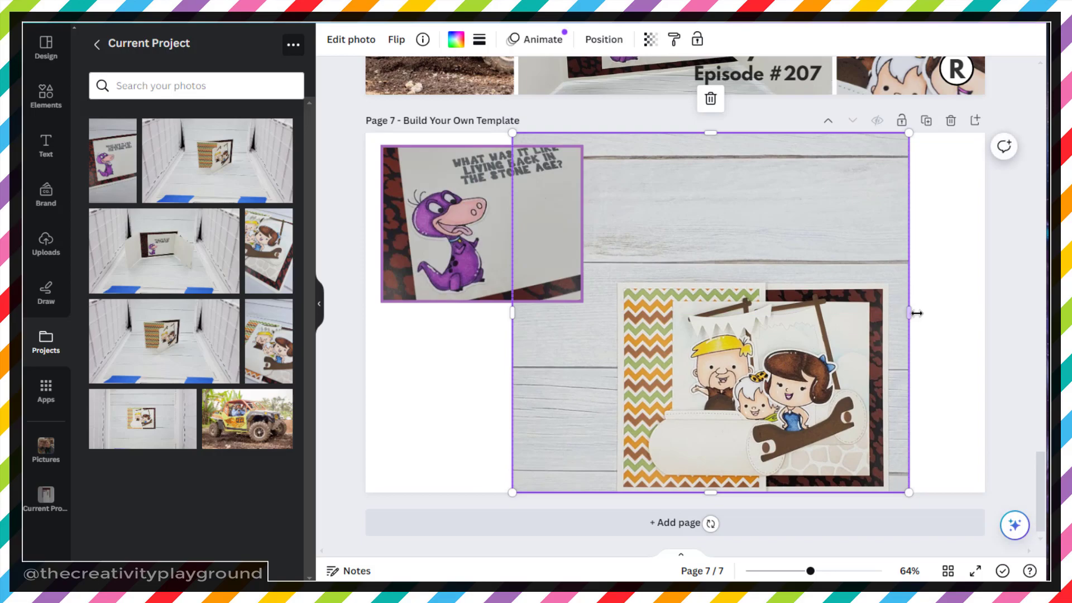
pyautogui.moveTo(913, 314); pyautogui.dragTo(974, 313)
pyautogui.moveTo(506, 312); pyautogui.dragTo(476, 321)
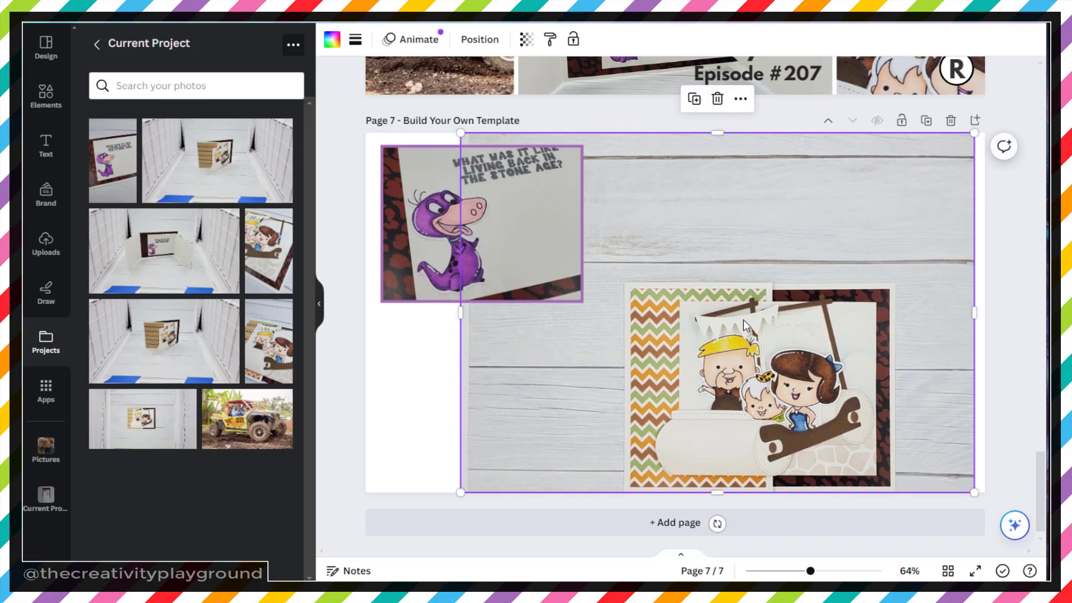
pyautogui.moveTo(724, 460); pyautogui.dragTo(710, 492)
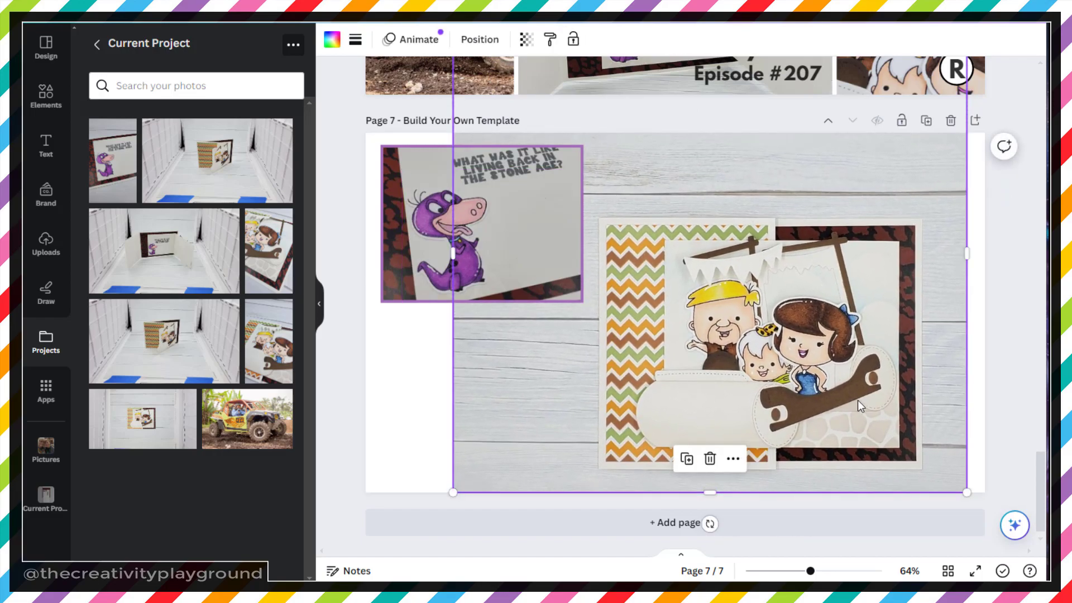
pyautogui.click(1030, 404)
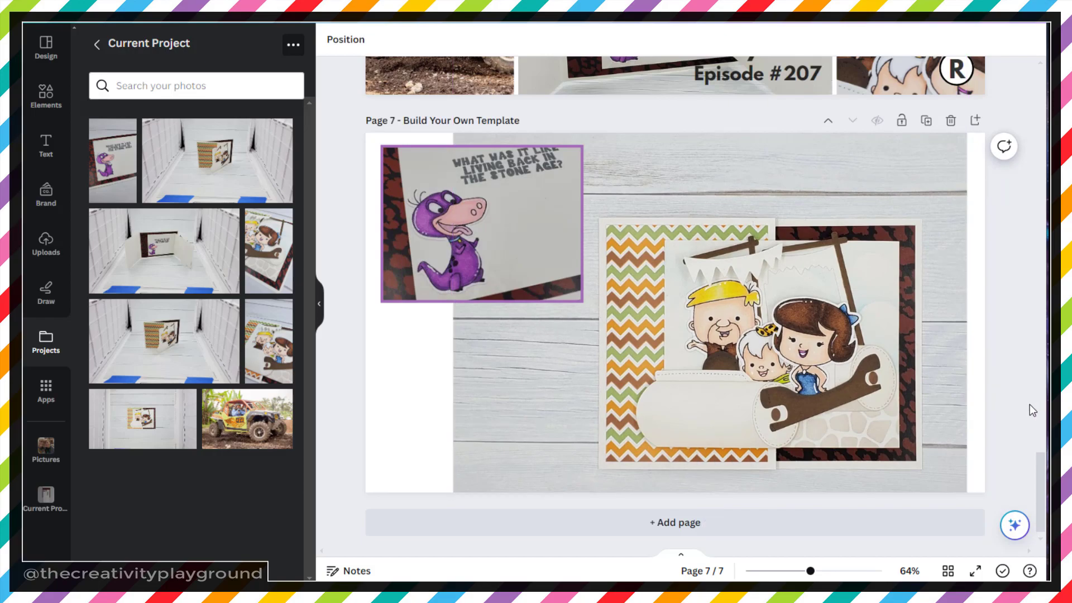